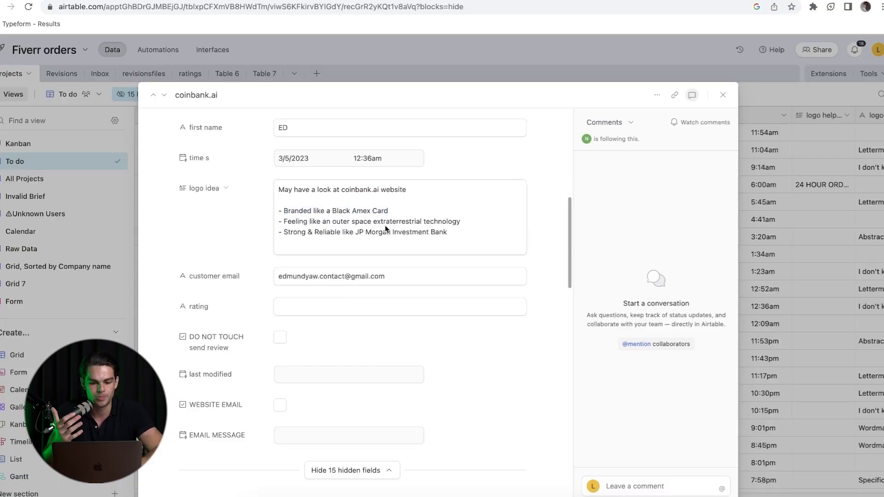
- Review the logo idea and product/service notes in the coinbank.ai order record
{"action": "left_click_drag", "start_coordinate": [380, 230], "coordinate": [450, 231]}
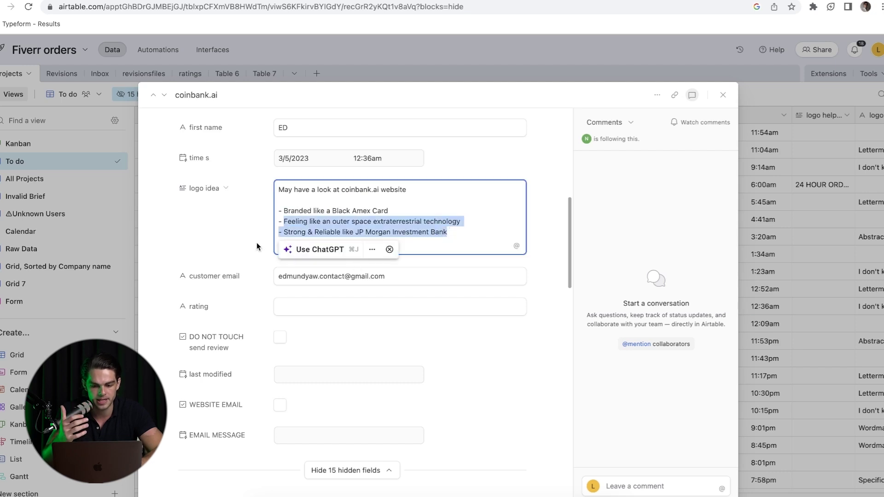
{"action": "left_click", "coordinate": [221, 239]}
{"action": "scroll", "coordinate": [275, 269], "scroll_direction": "down", "scroll_amount": 5}
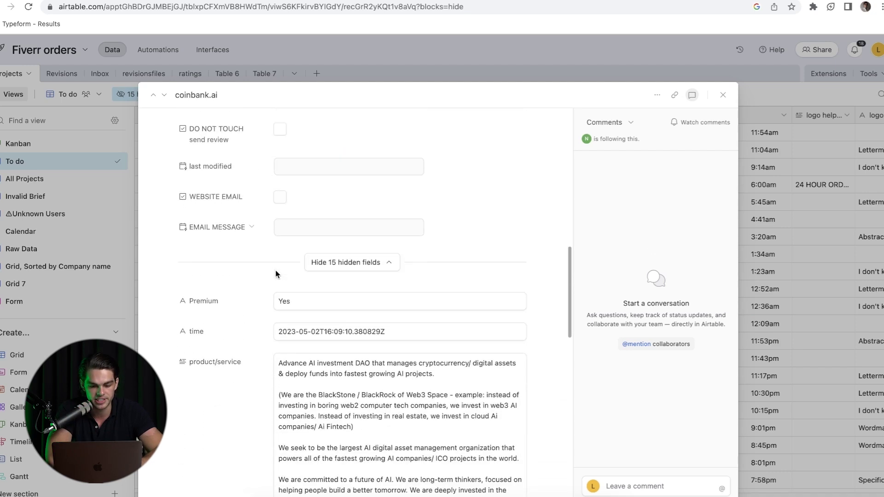
{"action": "scroll", "coordinate": [275, 269], "scroll_direction": "down", "scroll_amount": 4}
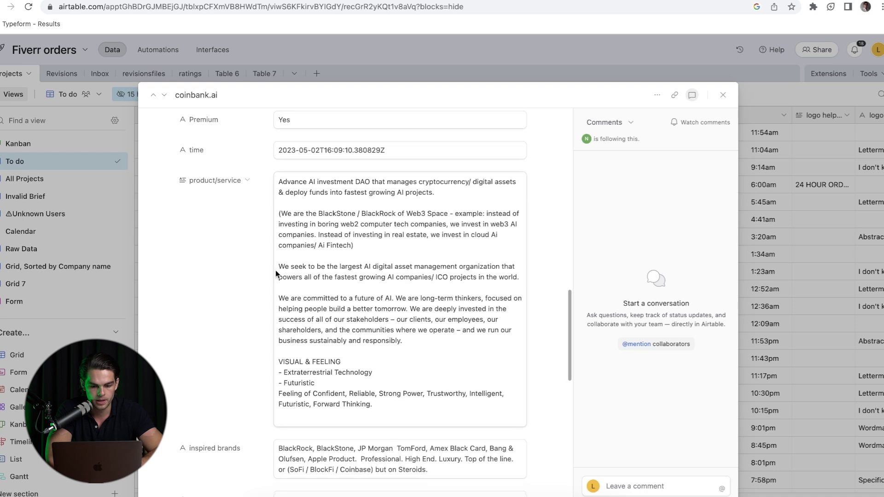
{"action": "scroll", "coordinate": [241, 249], "scroll_direction": "down", "scroll_amount": 1}
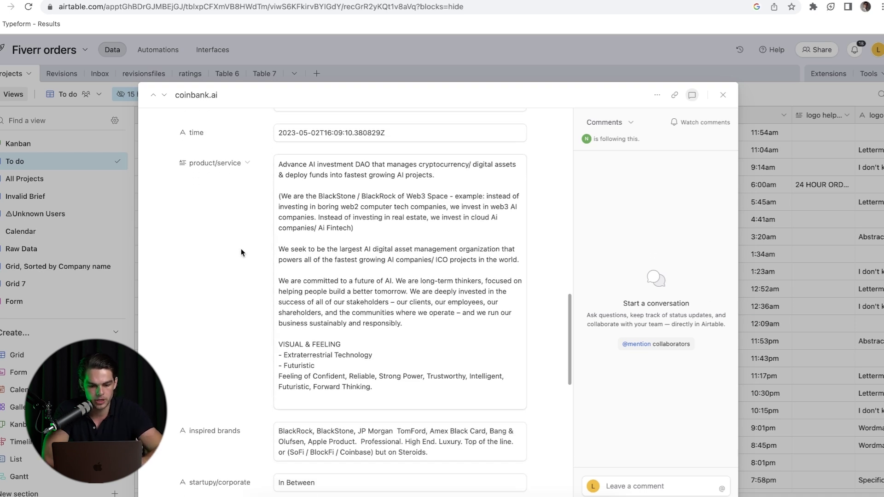
{"action": "left_click_drag", "start_coordinate": [333, 239], "coordinate": [455, 259]}
{"action": "left_click", "coordinate": [469, 285]}
{"action": "scroll", "coordinate": [470, 288], "scroll_direction": "down", "scroll_amount": 3}
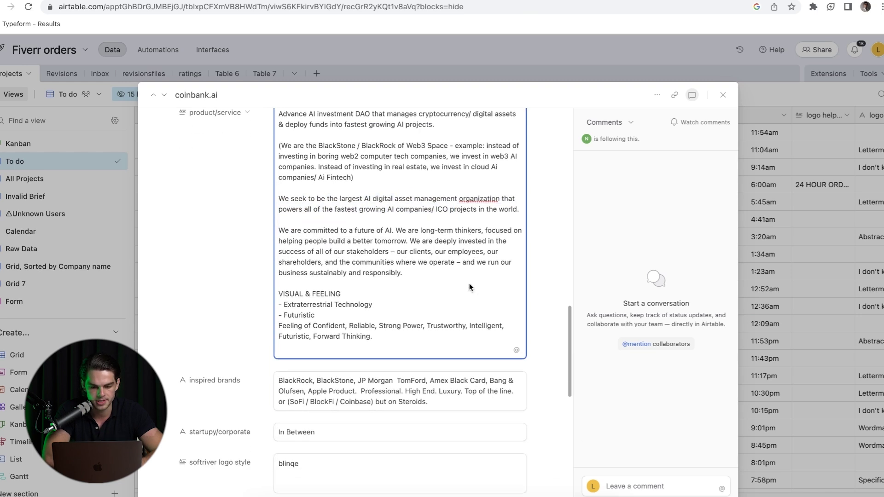
{"action": "scroll", "coordinate": [362, 302], "scroll_direction": "down", "scroll_amount": 2}
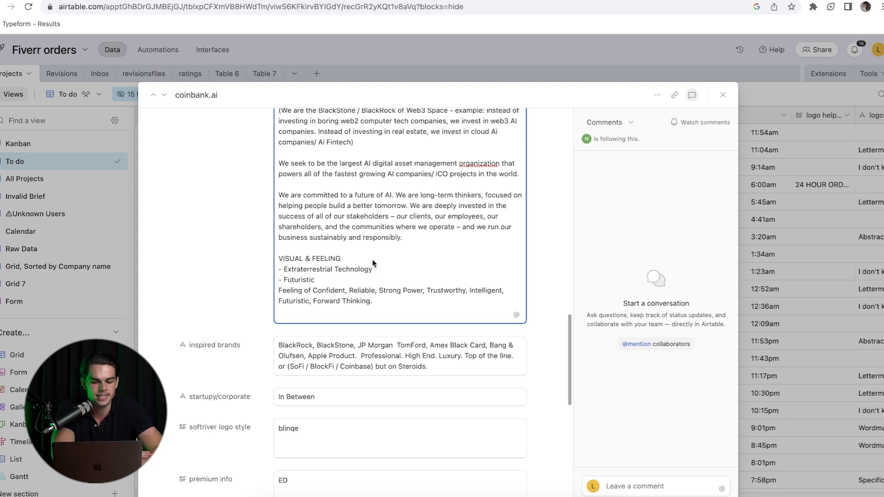
- Examine the inspired brands listed in the order record
{"action": "scroll", "coordinate": [372, 259], "scroll_direction": "down", "scroll_amount": 3}
{"action": "scroll", "coordinate": [376, 274], "scroll_direction": "down", "scroll_amount": 2}
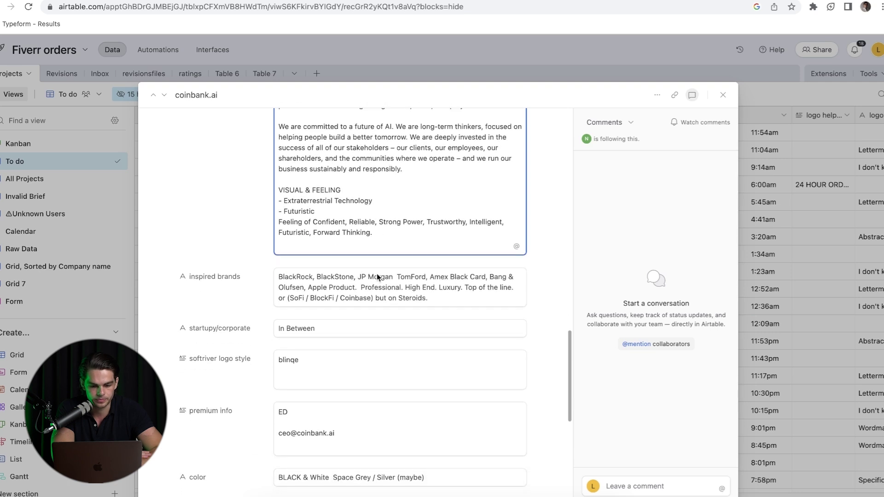
{"action": "triple_click", "coordinate": [329, 266]}
{"action": "left_click", "coordinate": [378, 266]}
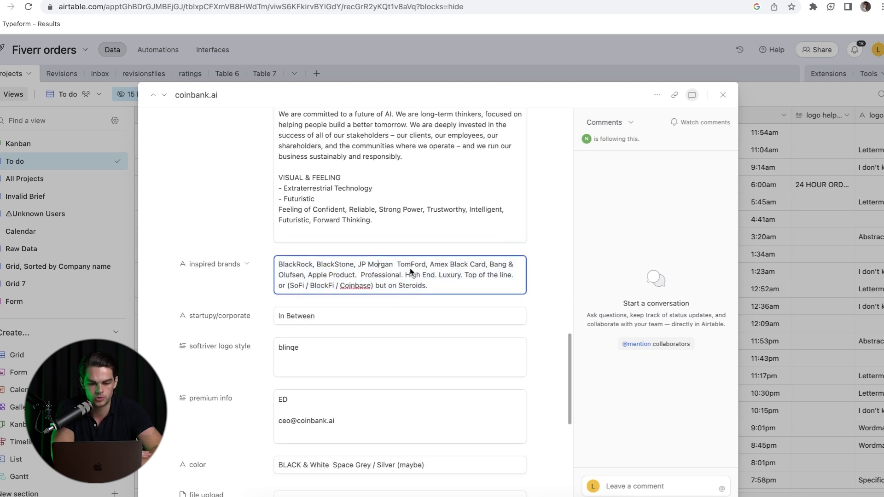
{"action": "double_click", "coordinate": [416, 266]}
{"action": "double_click", "coordinate": [460, 266]}
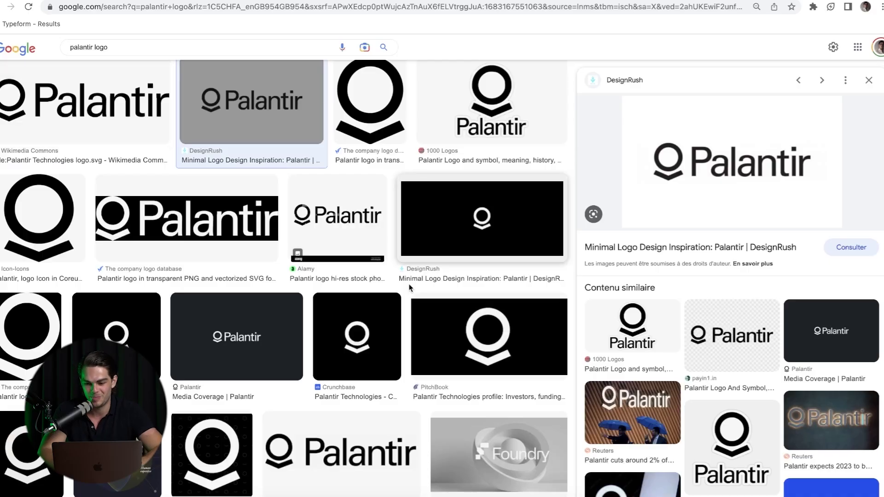
- Copy the Palantir logo image from the Google image results and paste it onto the artboard in Illustrator
{"action": "right_click", "coordinate": [668, 185]}
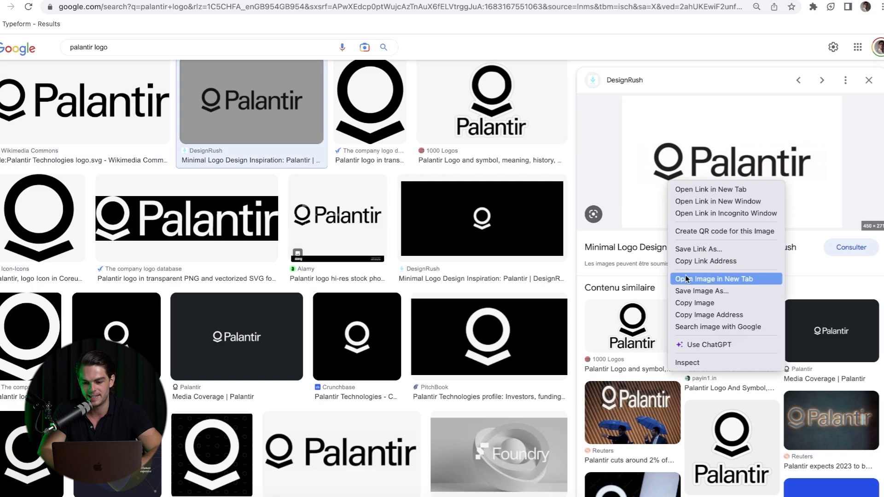
{"action": "left_click", "coordinate": [695, 303]}
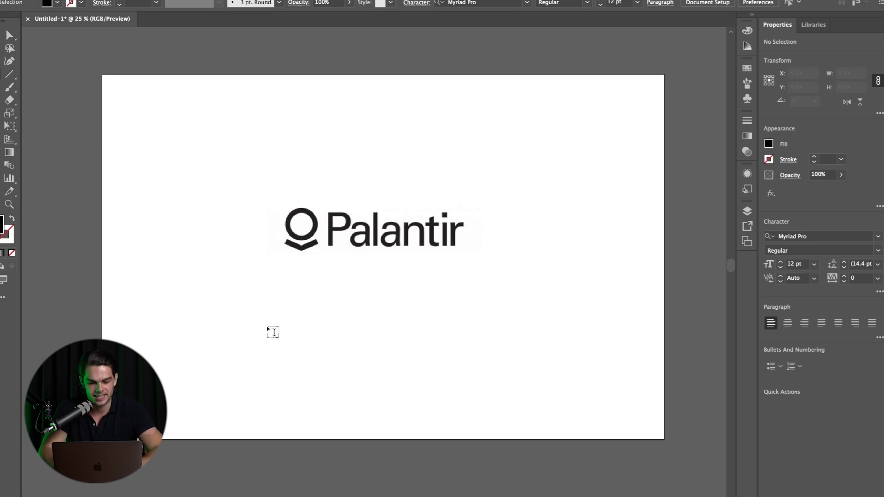
- Add an area text reading "coinbank" below the Palantir logo, about 920 by 390 px, with the font size at 110 pt
{"action": "left_click_drag", "start_coordinate": [234, 304], "coordinate": [492, 413]}
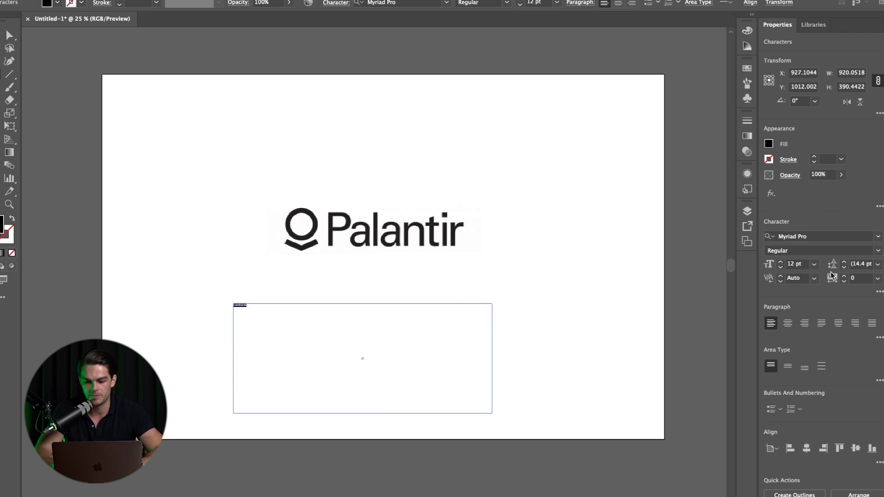
{"action": "key", "text": "shift+Up"}
{"action": "key", "text": "shift+Up"}
{"action": "key", "text": "shift+Up"}
{"action": "key", "text": "shift+Up"}
{"action": "key", "text": "shift+Up"}
{"action": "key", "text": "shift+Up"}
{"action": "key", "text": "shift+Up"}
{"action": "key", "text": "shift+Up"}
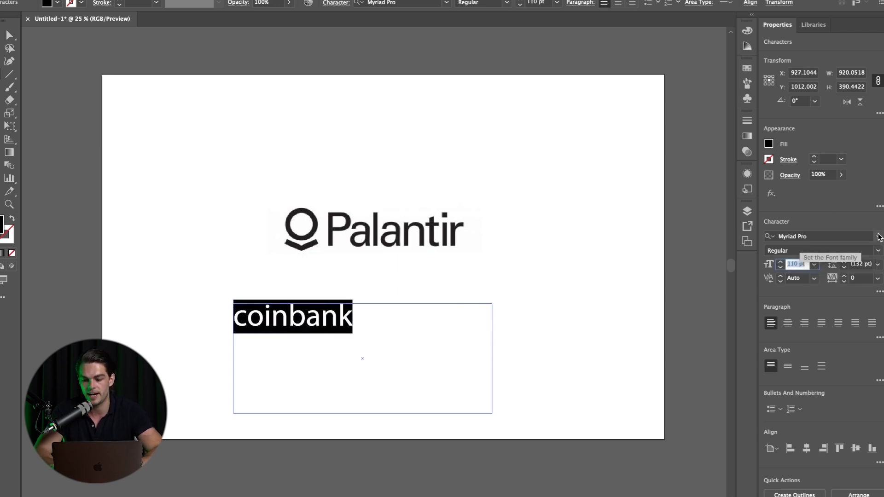
- Format the coinbank text in Eurostile Extd Medium, all caps, at 100 pt
{"action": "left_click", "coordinate": [878, 238]}
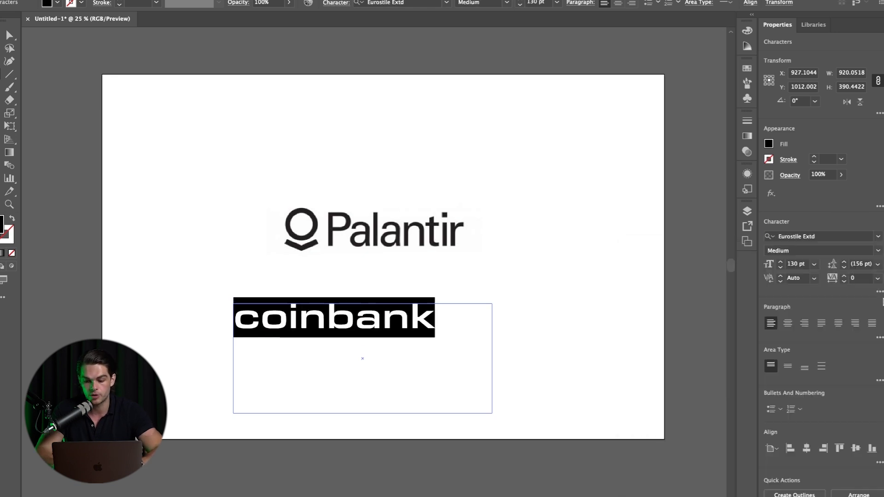
{"action": "left_click", "coordinate": [765, 404]}
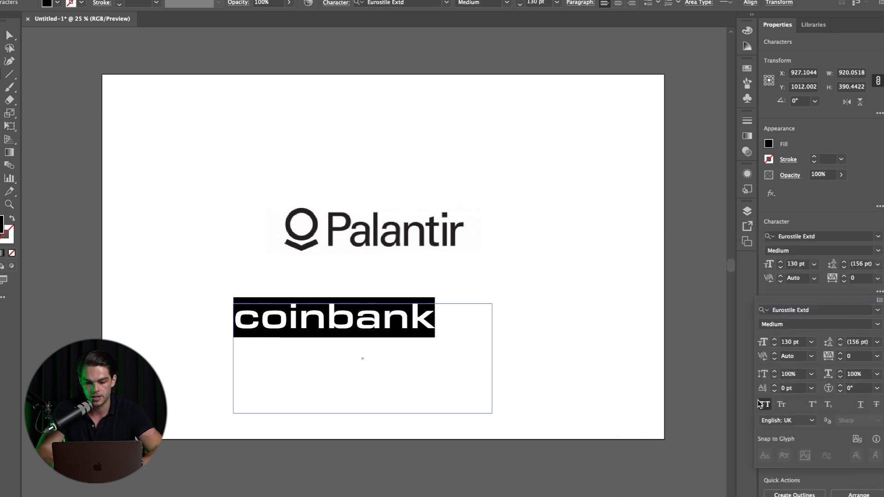
{"action": "left_click", "coordinate": [781, 346]}
{"action": "type", "text": "100"}
{"action": "key", "text": "Return"}
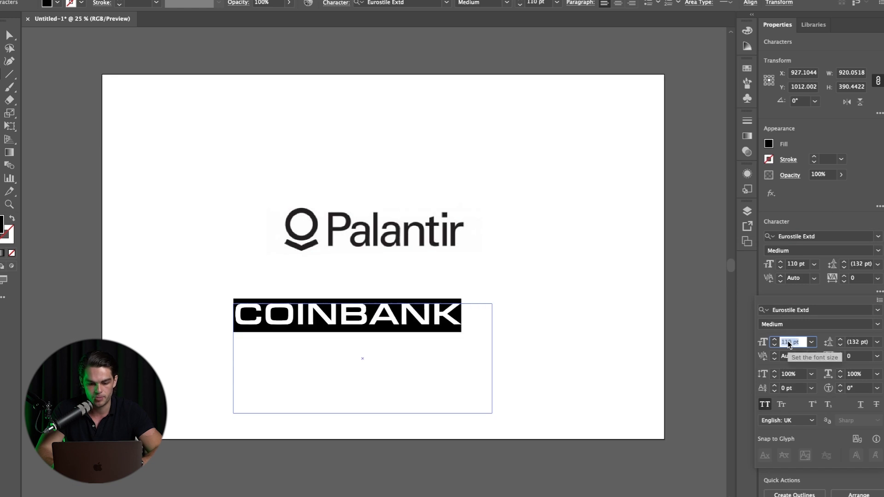
- Set the tracking of the COINBANK text to 160
{"action": "left_click", "coordinate": [858, 357]}
{"action": "key", "text": "Up"}
{"action": "key", "text": "Up"}
{"action": "key", "text": "Up"}
{"action": "key", "text": "Up"}
{"action": "key", "text": "Up"}
{"action": "key", "text": "Up"}
{"action": "key", "text": "Up"}
{"action": "key", "text": "Up"}
{"action": "key", "text": "Up"}
{"action": "key", "text": "Up"}
{"action": "key", "text": "Up"}
{"action": "key", "text": "Up"}
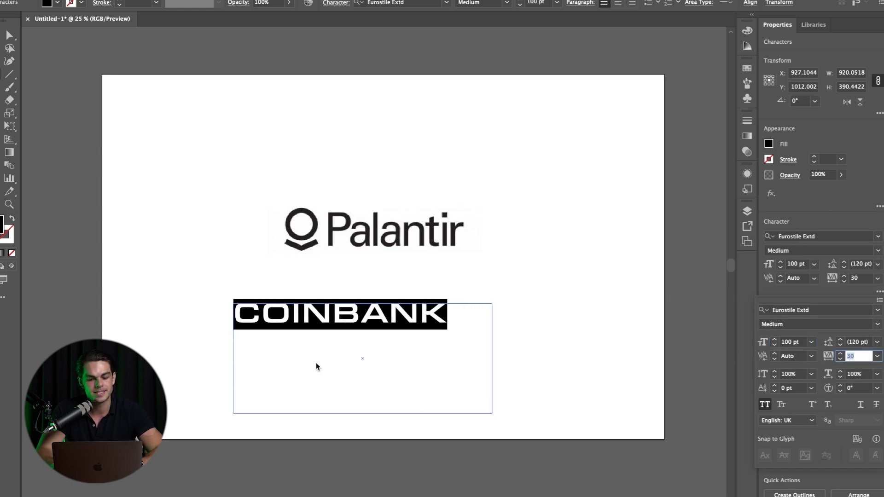
{"action": "key", "text": "Up"}
{"action": "key", "text": "Up"}
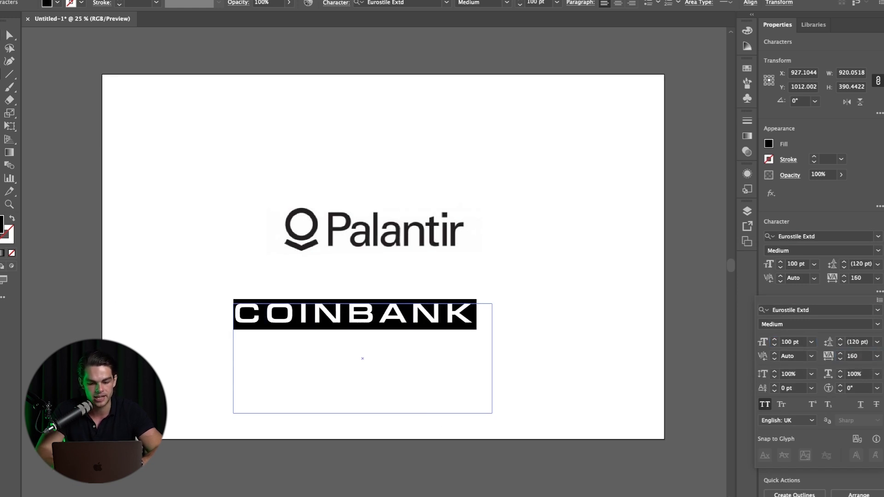
- Expand the COINBANK text into outlines together with the Palantir image, and move the Palantir logo to the artboard's upper edge
{"action": "left_click", "coordinate": [2, 35]}
{"action": "left_click", "coordinate": [320, 290], "text": "shift"}
{"action": "left_click", "coordinate": [106, 1]}
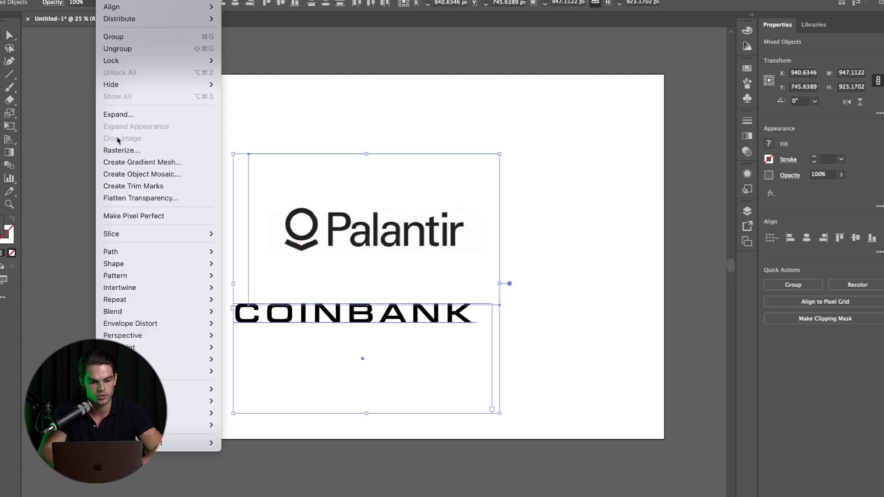
{"action": "left_click", "coordinate": [113, 116]}
{"action": "key", "text": "Return"}
{"action": "left_click", "coordinate": [160, 222]}
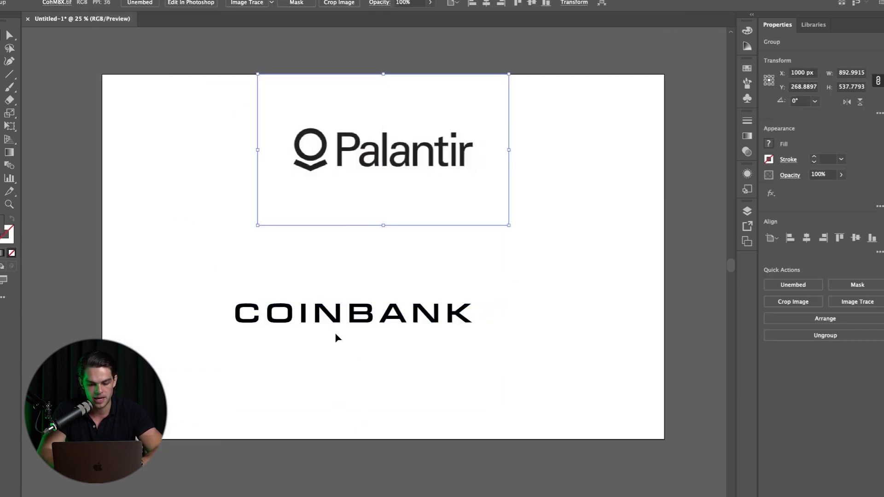
- Draw a pen shape over the inside of the letter A, from its inner foot corners to the apex of its counter
{"action": "left_click", "coordinate": [384, 350]}
{"action": "key", "text": "ctrl+equal"}
{"action": "key", "text": "ctrl+equal"}
{"action": "key", "text": "ctrl+equal"}
{"action": "key", "text": "ctrl+equal"}
{"action": "key", "text": "p"}
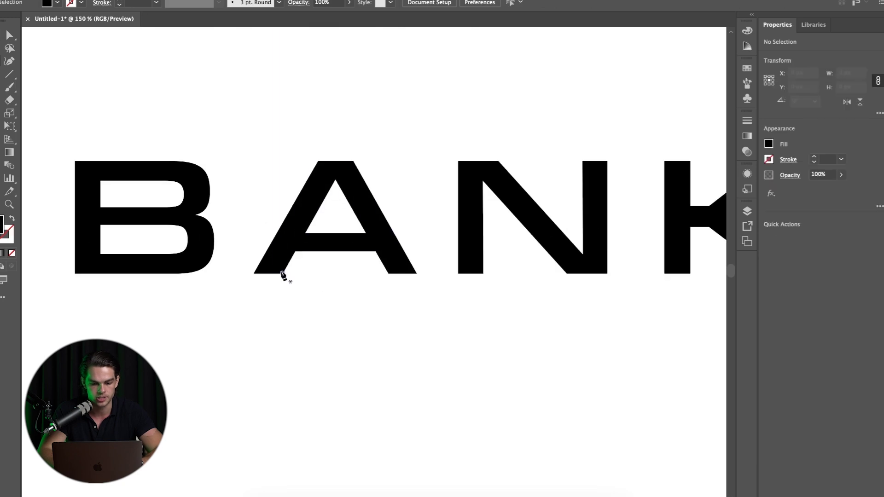
{"action": "left_click", "coordinate": [283, 273]}
{"action": "left_click", "coordinate": [335, 179]}
{"action": "left_click", "coordinate": [388, 273]}
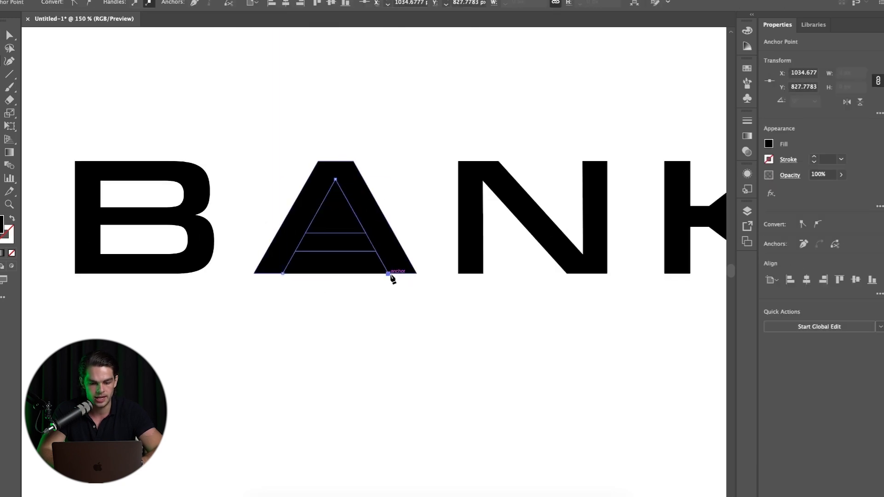
- Cut the counter and crossbar out of the letter A with the Shape Builder, leaving an inverted V shape
{"action": "key", "text": "super+a"}
{"action": "left_click", "coordinate": [2, 139]}
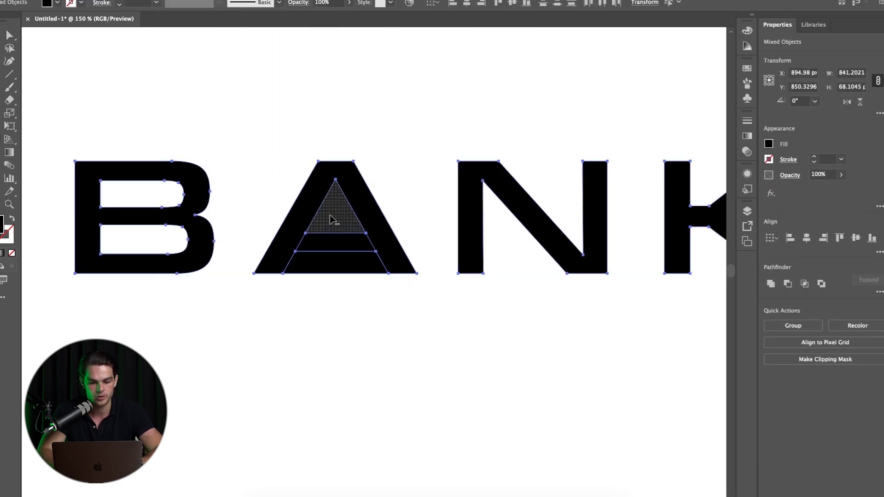
{"action": "left_click_drag", "start_coordinate": [332, 220], "coordinate": [318, 263]}
{"action": "key", "text": "p"}
{"action": "left_click", "coordinate": [305, 233]}
{"action": "left_click", "coordinate": [366, 233]}
{"action": "key", "text": "v"}
{"action": "left_click", "coordinate": [302, 295]}
- Centre the COINBANK wordmark on the artboard and place the Palantir reference above the artboard
{"action": "key", "text": "super+minus"}
{"action": "key", "text": "super+minus"}
{"action": "key", "text": "super+minus"}
{"action": "key", "text": "super+minus"}
{"action": "key", "text": "super+minus"}
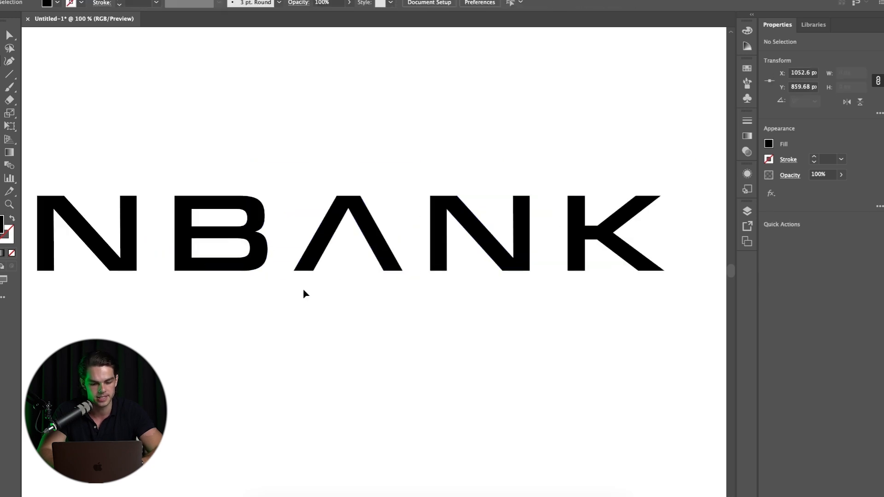
{"action": "left_click_drag", "start_coordinate": [158, 256], "coordinate": [557, 336]}
{"action": "scroll", "coordinate": [557, 335], "scroll_direction": "up", "scroll_amount": 2}
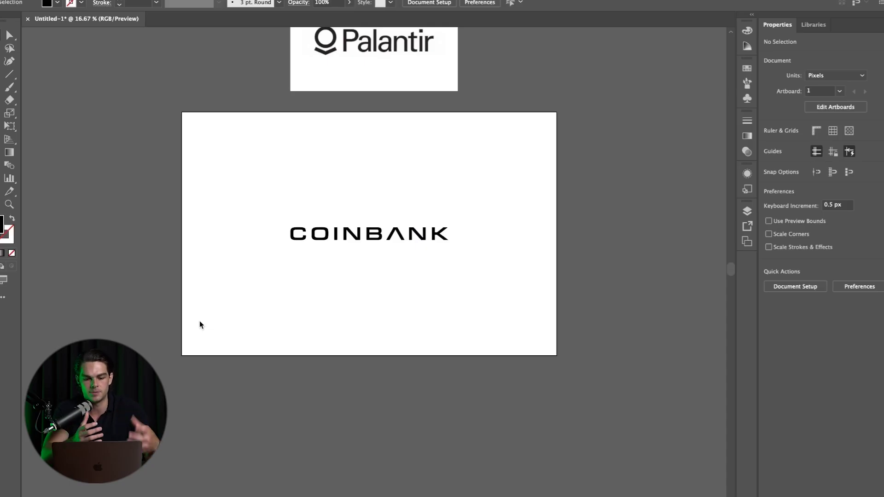
- Draw a black square about 210 px wide below the wordmark and rotate it 45° into a diamond
{"action": "key", "text": "ctrl+="}
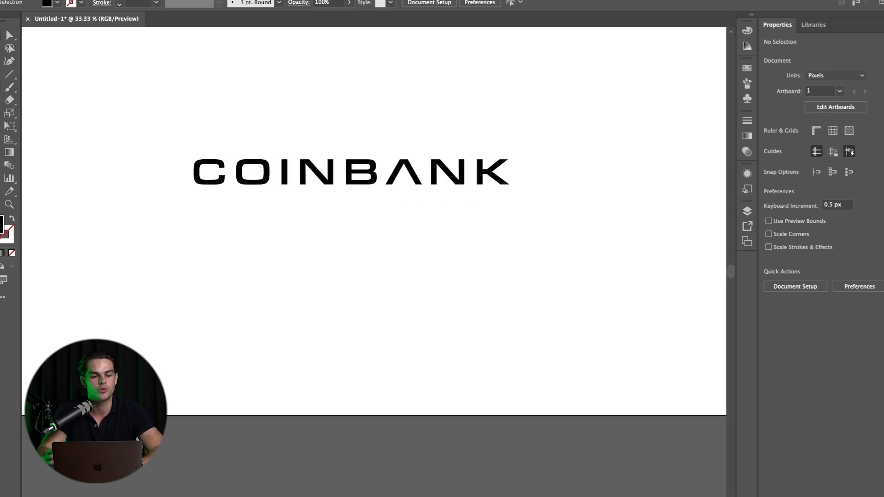
{"action": "key", "text": "l"}
{"action": "left_click_drag", "start_coordinate": [231, 249], "coordinate": [310, 326]}
{"action": "key", "text": "ctrl+="}
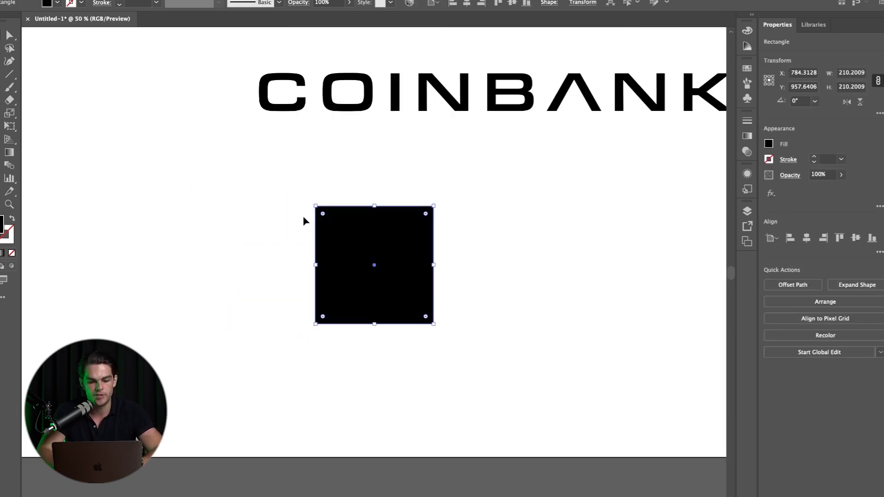
{"action": "left_click_drag", "start_coordinate": [311, 202], "coordinate": [284, 247]}
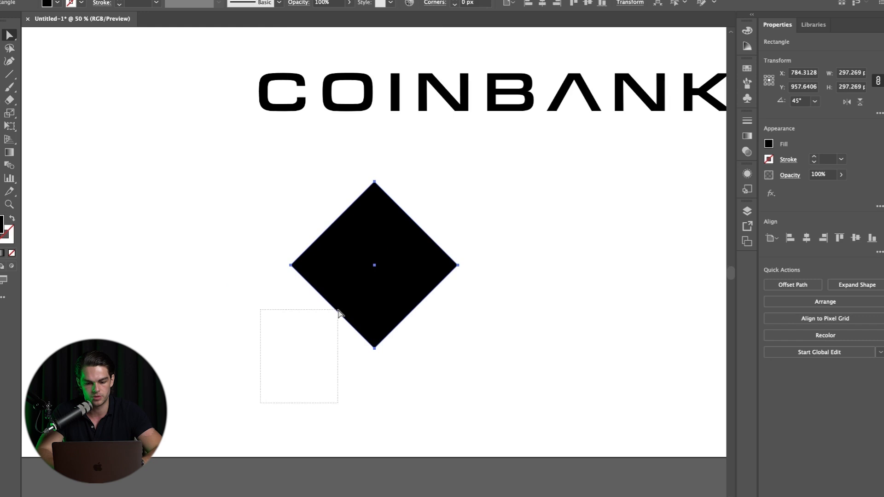
- Fully round the diamond's upper, lower and left corners, keeping the right corner pointed
{"action": "key", "text": "a"}
{"action": "left_click_drag", "start_coordinate": [374, 193], "coordinate": [489, 371]}
{"action": "left_click", "coordinate": [363, 415]}
{"action": "key", "text": "ctrl+minus"}
{"action": "key", "text": "ctrl+minus"}
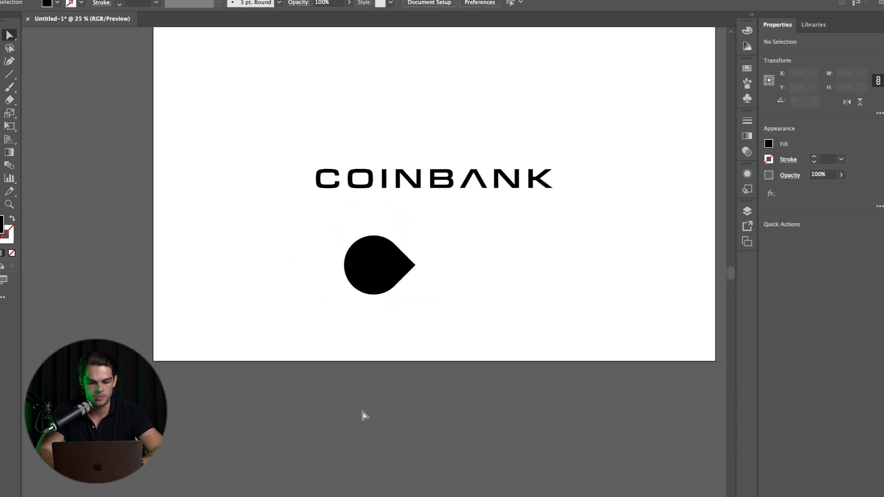
{"action": "key", "text": "v"}
{"action": "scroll", "coordinate": [363, 415], "scroll_direction": "right", "scroll_amount": 1}
{"action": "left_click", "coordinate": [336, 252]}
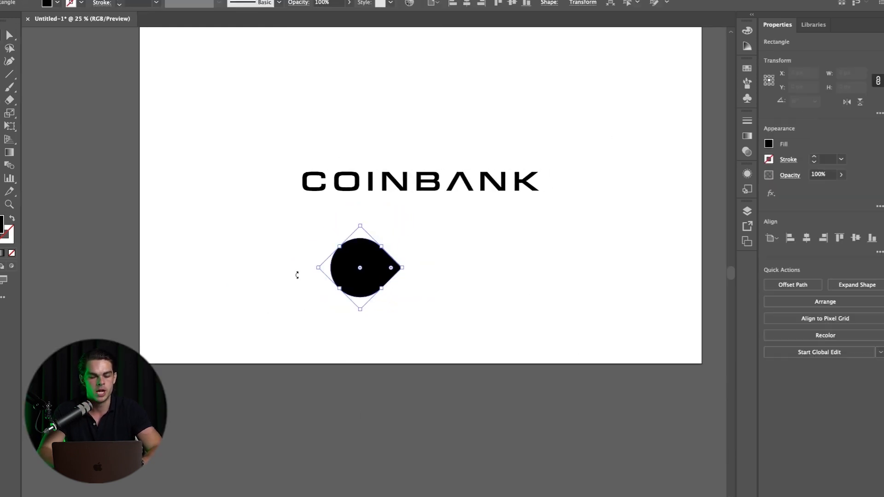
{"action": "left_click", "coordinate": [219, 295]}
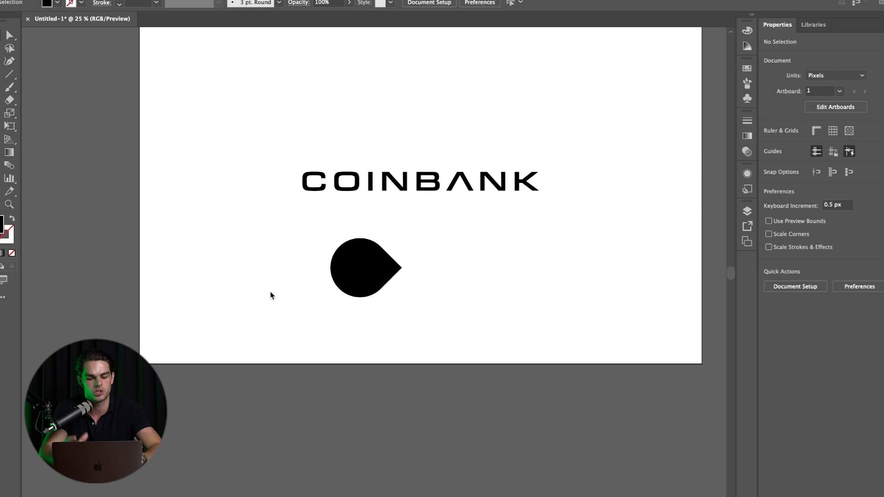
- Try to round the teardrop's pointed corner so the shape is a full circle
{"action": "key", "text": "v"}
{"action": "left_click", "coordinate": [402, 267]}
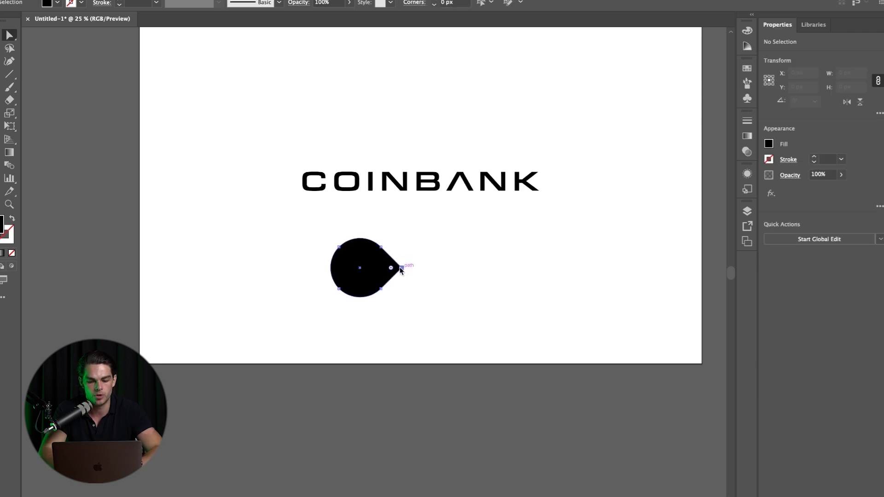
{"action": "left_click_drag", "start_coordinate": [391, 267], "coordinate": [360, 268]}
{"action": "left_click", "coordinate": [239, 270]}
{"action": "key", "text": "super+z"}
{"action": "left_click", "coordinate": [239, 272]}
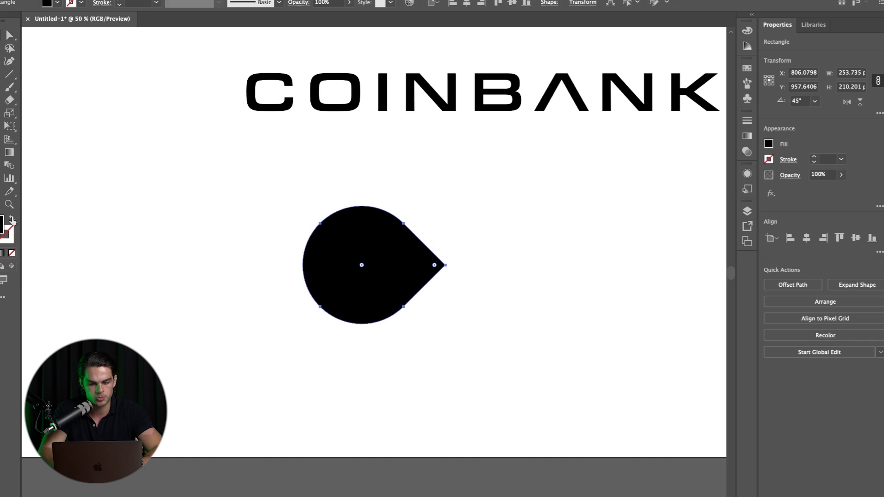
- Swap the teardrop's fill and stroke so it is outlined in black, and set the stroke weight to 80 pt
{"action": "left_click", "coordinate": [12, 218]}
{"action": "left_click", "coordinate": [826, 159]}
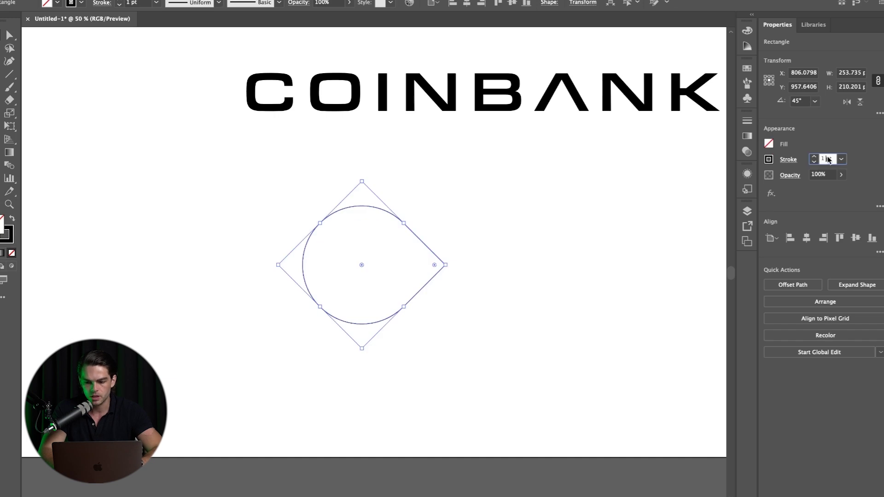
{"action": "key", "text": "shift+Up"}
{"action": "key", "text": "shift+Up"}
{"action": "key", "text": "shift+Up"}
{"action": "key", "text": "shift+Up"}
{"action": "key", "text": "shift+Up"}
{"action": "key", "text": "shift+Up"}
{"action": "key", "text": "shift+Up"}
{"action": "key", "text": "shift+Up"}
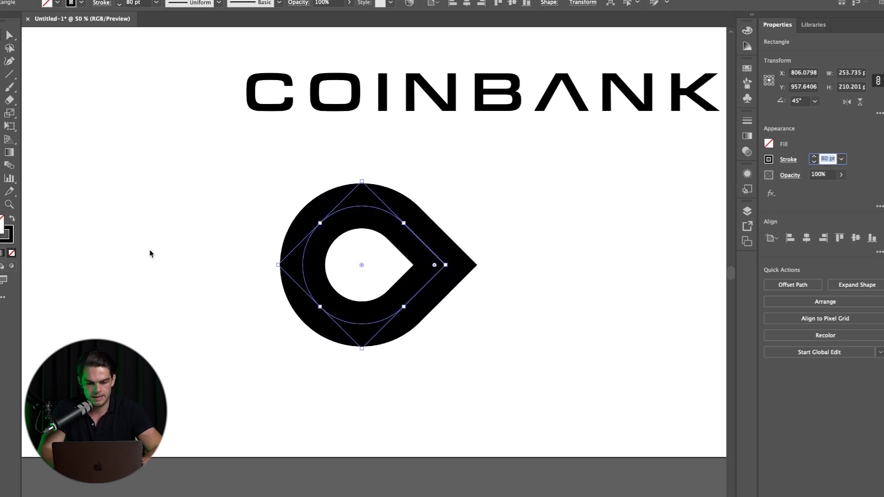
- Expand the teardrop's 80 pt stroke into a solid filled outline shape
{"action": "key", "text": "shift+Down"}
{"action": "key", "text": "shift+Up"}
{"action": "left_click", "coordinate": [104, 1]}
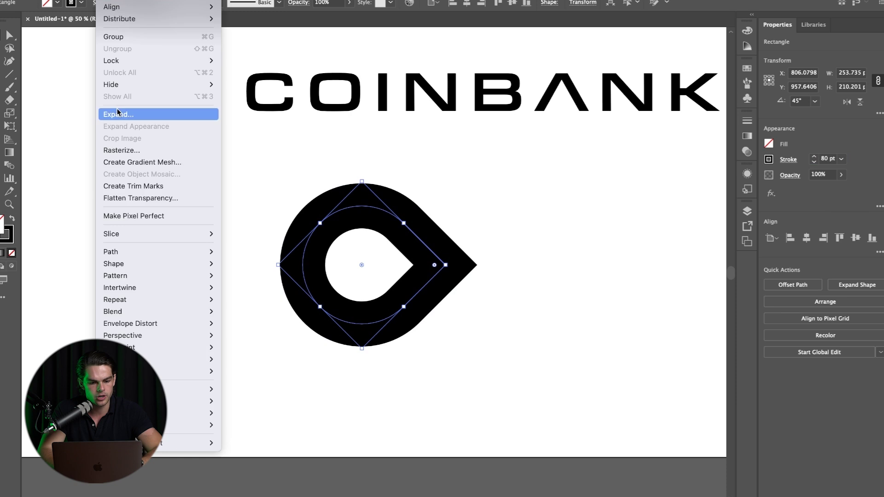
{"action": "left_click", "coordinate": [120, 114]}
{"action": "key", "text": "Return"}
{"action": "left_click", "coordinate": [140, 253]}
- Draw a straight vertical line about 357 px long through the teardrop ring with the Pen tool, extending past both edges
{"action": "scroll", "coordinate": [346, 238], "scroll_direction": "up", "scroll_amount": 1}
{"action": "key", "text": "p"}
{"action": "left_click", "coordinate": [442, 183]}
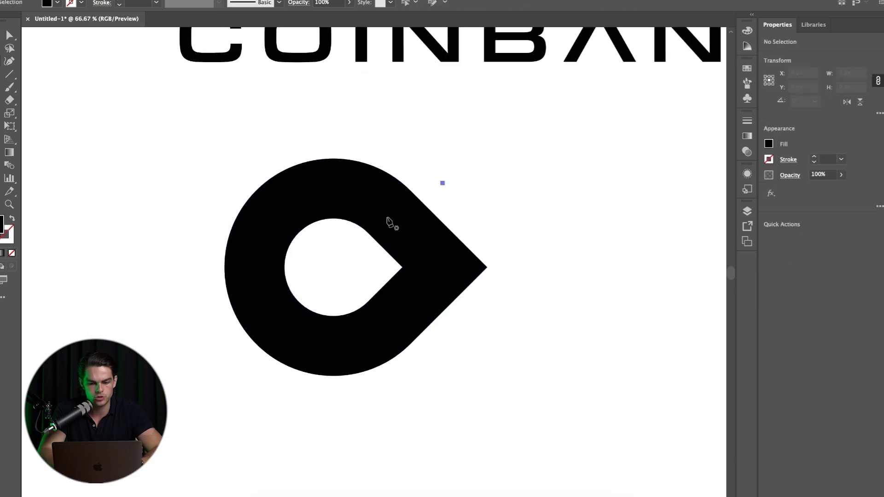
{"action": "key", "text": "super+z"}
{"action": "left_click", "coordinate": [361, 150]}
{"action": "left_click", "coordinate": [361, 418]}
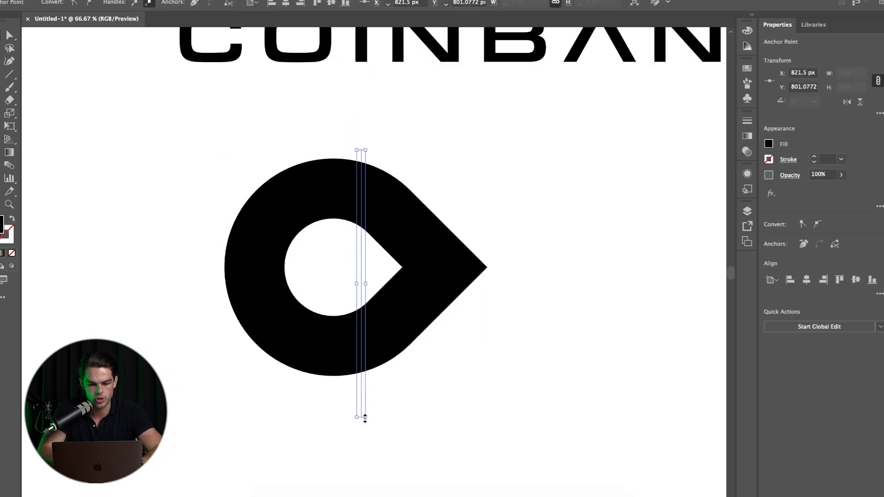
- Move the vertical line so it runs through the centre of the ring's rounded part
{"action": "key", "text": "super+minus"}
{"action": "left_click", "coordinate": [435, 176]}
{"action": "key", "text": "Delete"}
{"action": "scroll", "coordinate": [144, 330], "scroll_direction": "right", "scroll_amount": 1}
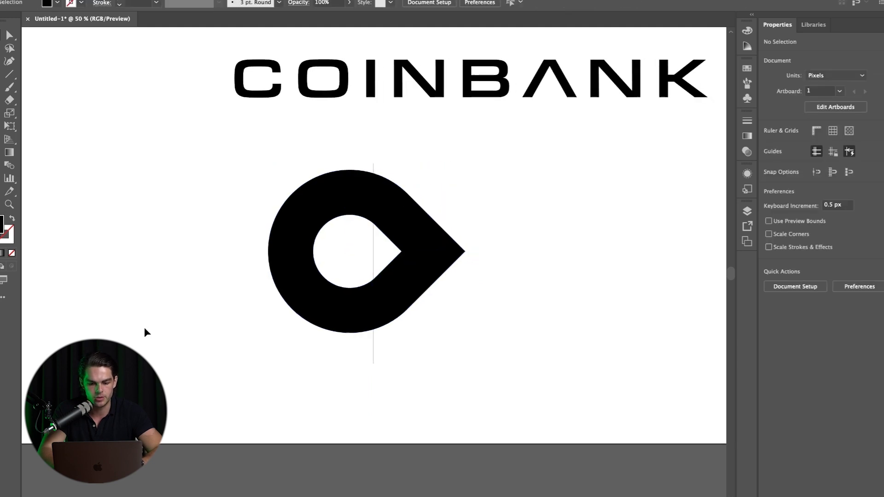
{"action": "left_click_drag", "start_coordinate": [351, 251], "coordinate": [308, 283]}
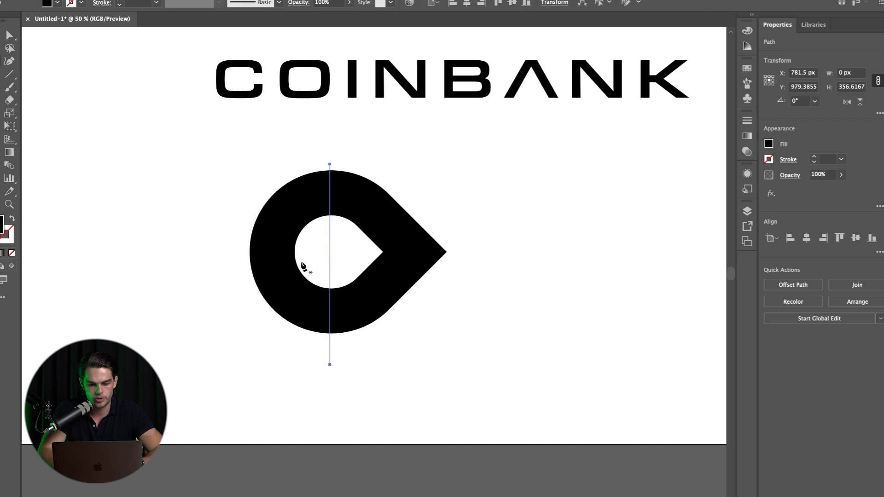
{"action": "left_click", "coordinate": [313, 255], "text": "super"}
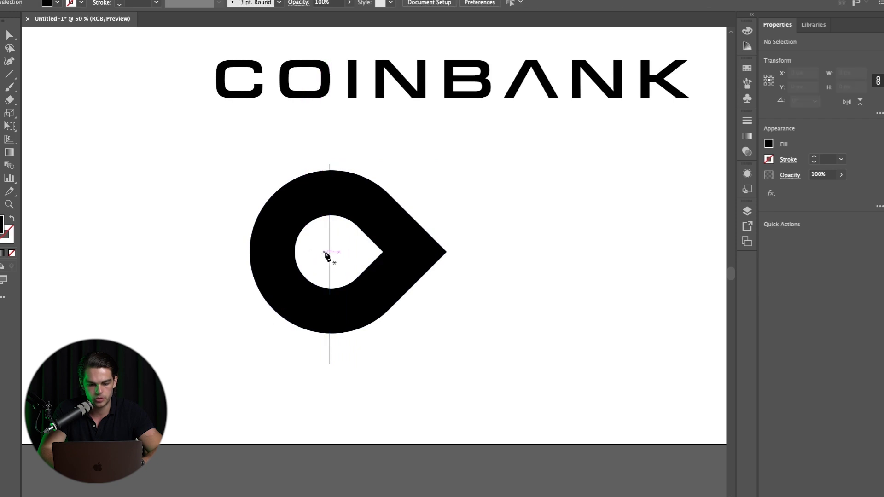
- Draw a V-shaped path from the ring's centre, with 45° legs running up-right and down-right past its outer edge
{"action": "left_click", "coordinate": [329, 252]}
{"action": "left_click", "coordinate": [412, 169], "text": "shift"}
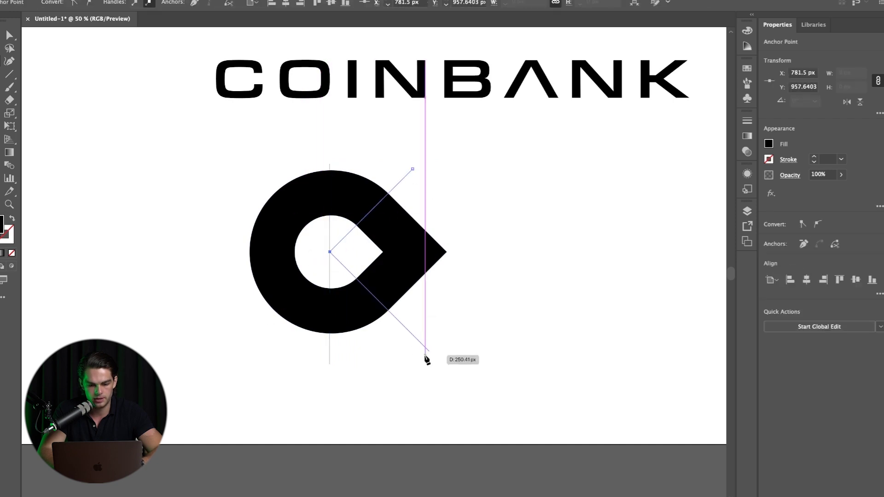
{"action": "left_click", "coordinate": [425, 354], "text": "shift"}
- Cut away the ring segments between the vertical line and diagonals with Shape Builder, and delete the leftover wedge pieces
{"action": "left_click_drag", "start_coordinate": [491, 423], "coordinate": [215, 243]}
{"action": "scroll", "coordinate": [212, 242], "scroll_direction": "right", "scroll_amount": 1}
{"action": "key", "text": "shift+m"}
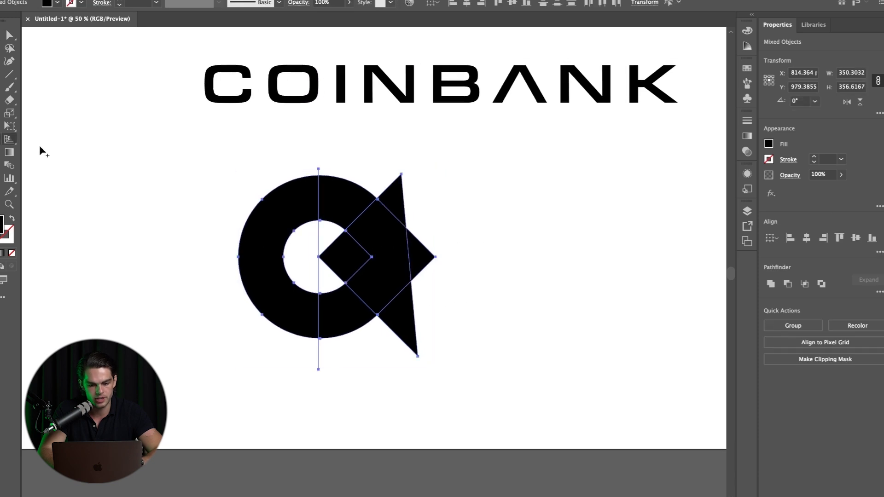
{"action": "left_click", "coordinate": [339, 202], "text": "alt"}
{"action": "left_click", "coordinate": [338, 312], "text": "alt"}
{"action": "key", "text": "v"}
{"action": "left_click", "coordinate": [373, 341]}
{"action": "left_click", "coordinate": [346, 248]}
{"action": "key", "text": "BackSpace"}
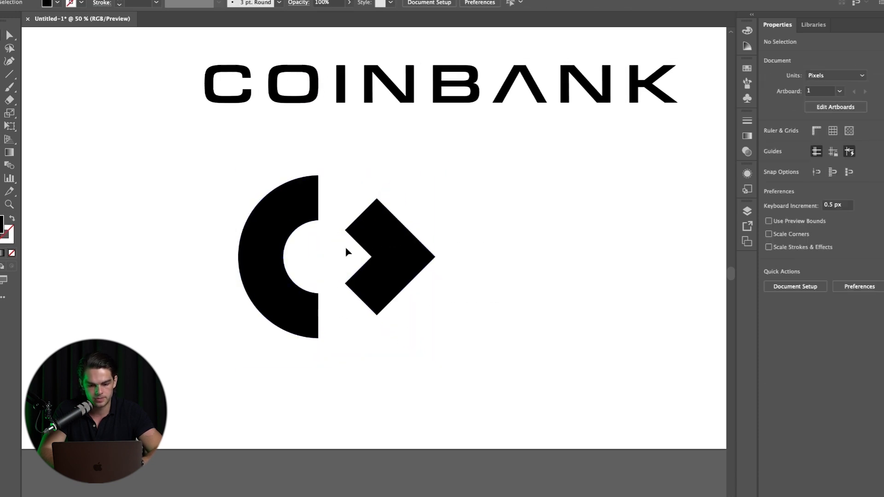
- Examine the half-ring and arrow symbol beside the wordmark at a reduced size
{"action": "key", "text": "super+minus"}
{"action": "key", "text": "super+minus"}
{"action": "key", "text": "super+minus"}
{"action": "key", "text": "super+minus"}
{"action": "key", "text": "super+equal"}
{"action": "key", "text": "super+equal"}
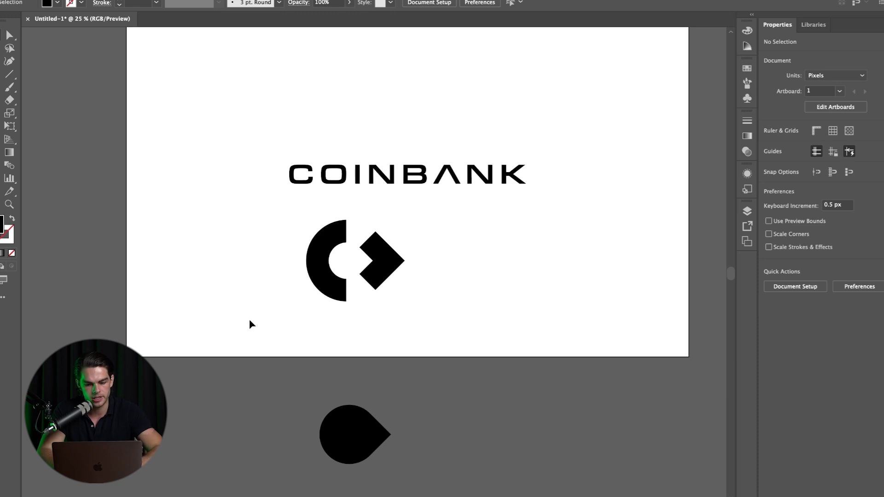
{"action": "key", "text": "ctrl+plus"}
{"action": "left_click_drag", "start_coordinate": [236, 258], "coordinate": [421, 333]}
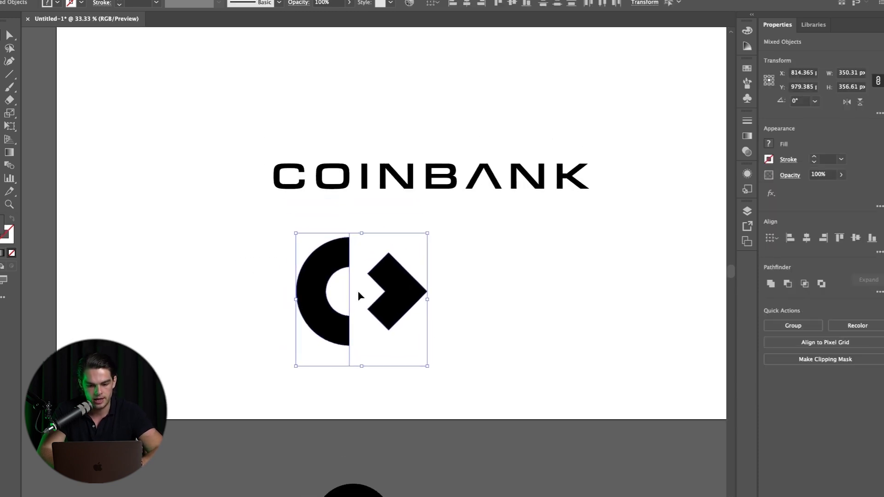
{"action": "left_click", "coordinate": [335, 290]}
- Try to extend the half-ring's lower end horizontally towards the arrow with the Pen tool
{"action": "scroll", "coordinate": [290, 318], "scroll_direction": "down", "scroll_amount": 1}
{"action": "key", "text": "super+equal"}
{"action": "key", "text": "super+equal"}
{"action": "key", "text": "p"}
{"action": "left_click", "coordinate": [328, 379]}
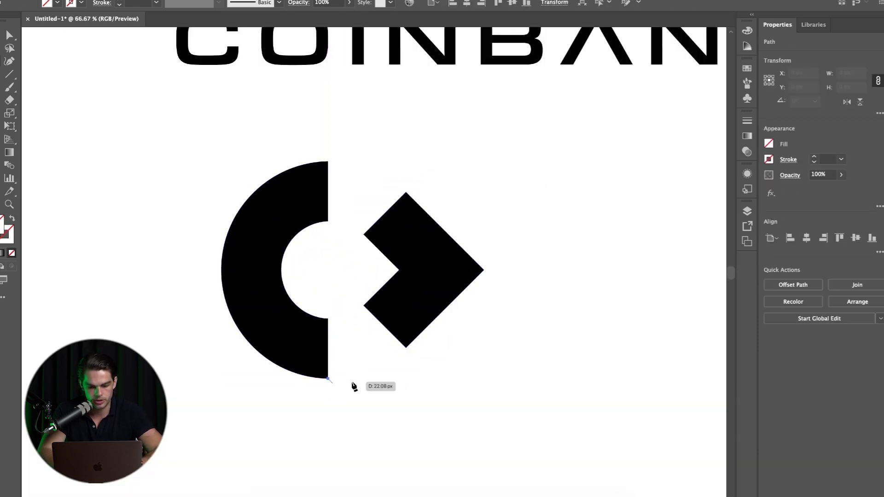
{"action": "left_click", "coordinate": [358, 379], "text": "shift"}
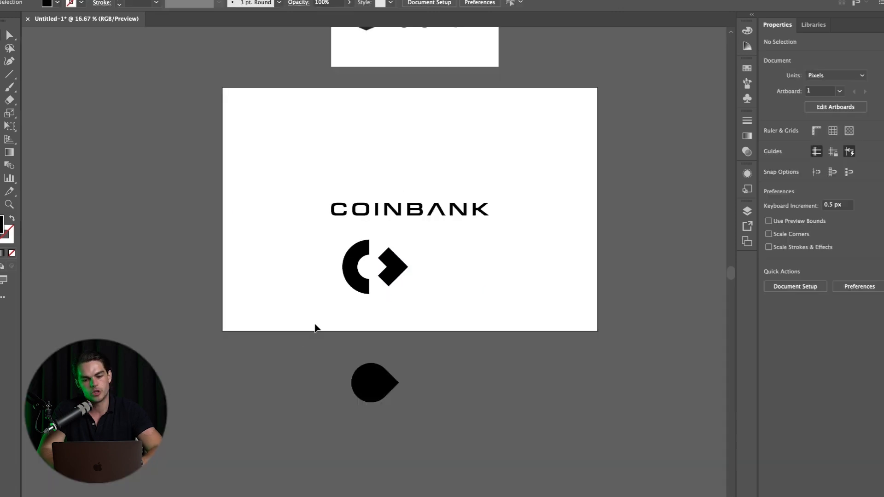
- Scale the symbol down and place it just before the COINBANK wordmark, vertically centred on the lettering
{"action": "key", "text": "ctrl+plus"}
{"action": "left_click", "coordinate": [430, 314]}
{"action": "left_click_drag", "start_coordinate": [430, 314], "coordinate": [241, 193]}
{"action": "left_click_drag", "start_coordinate": [153, 191], "coordinate": [234, 190]}
{"action": "left_click", "coordinate": [130, 233]}
{"action": "key", "text": "super+minus"}
{"action": "scroll", "coordinate": [163, 270], "scroll_direction": "right", "scroll_amount": 1}
{"action": "key", "text": "super+minus"}
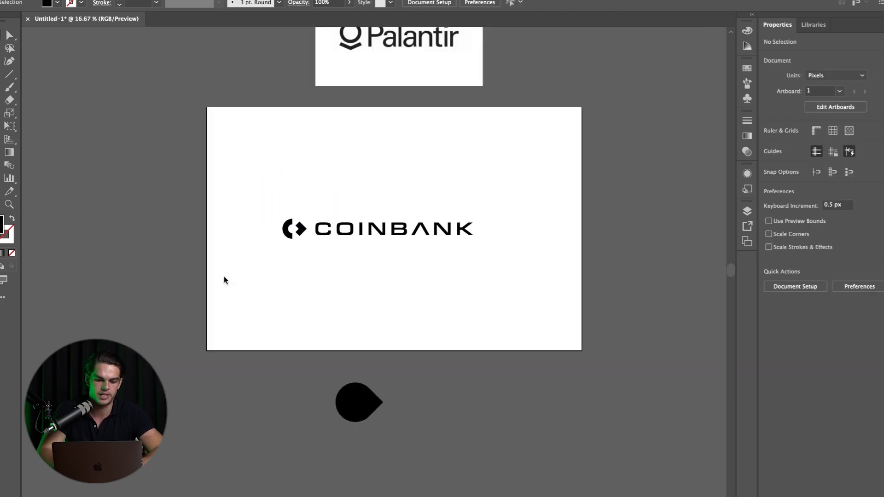
- Group the symbol with the wordmark and centre the logo on the artboard, scaling it down slightly
{"action": "scroll", "coordinate": [224, 277], "scroll_direction": "right", "scroll_amount": 1}
{"action": "key", "text": "ctrl+plus"}
{"action": "key", "text": "ctrl+plus"}
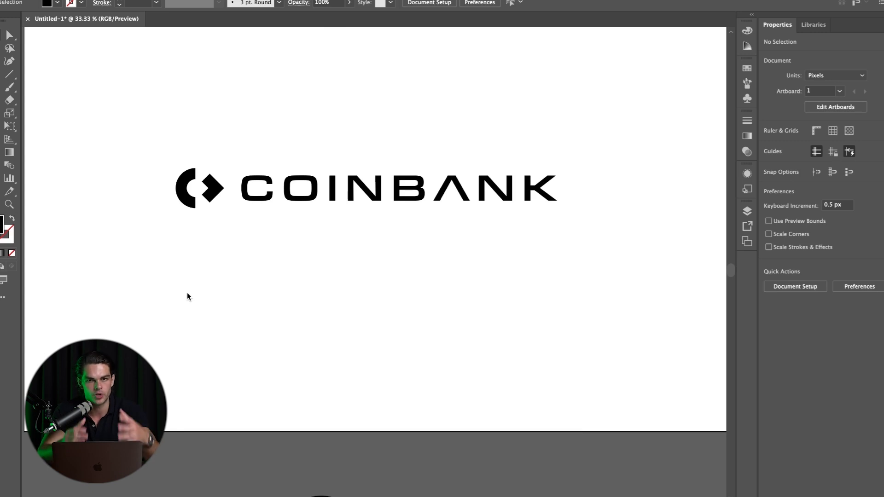
{"action": "key", "text": "ctrl+minus"}
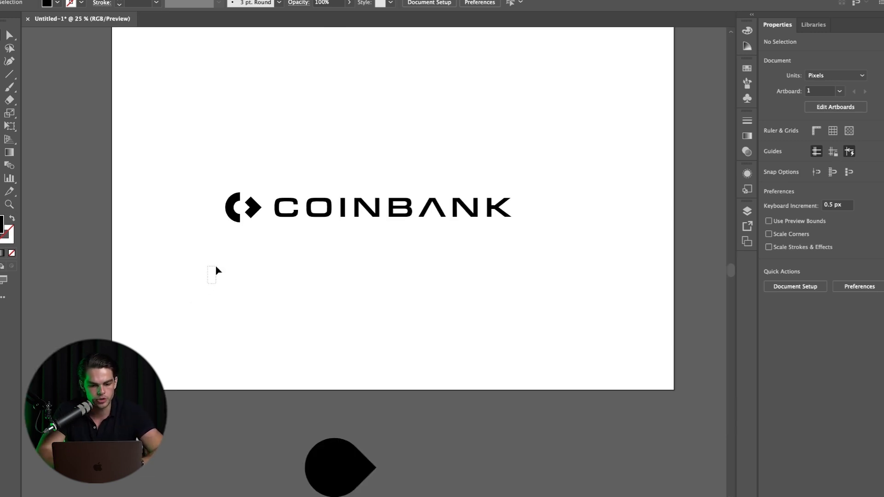
{"action": "left_click", "coordinate": [254, 272]}
{"action": "key", "text": "ctrl+minus"}
{"action": "left_click_drag", "start_coordinate": [209, 188], "coordinate": [558, 293]}
{"action": "scroll", "coordinate": [558, 292], "scroll_direction": "right", "scroll_amount": 1}
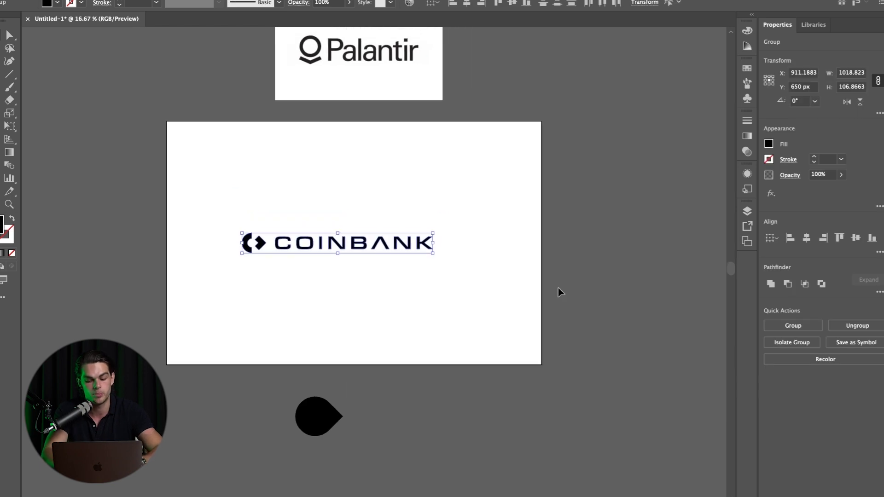
{"action": "key", "text": "alt+h"}
{"action": "key", "text": "ctrl+plus"}
{"action": "key", "text": "ctrl+plus"}
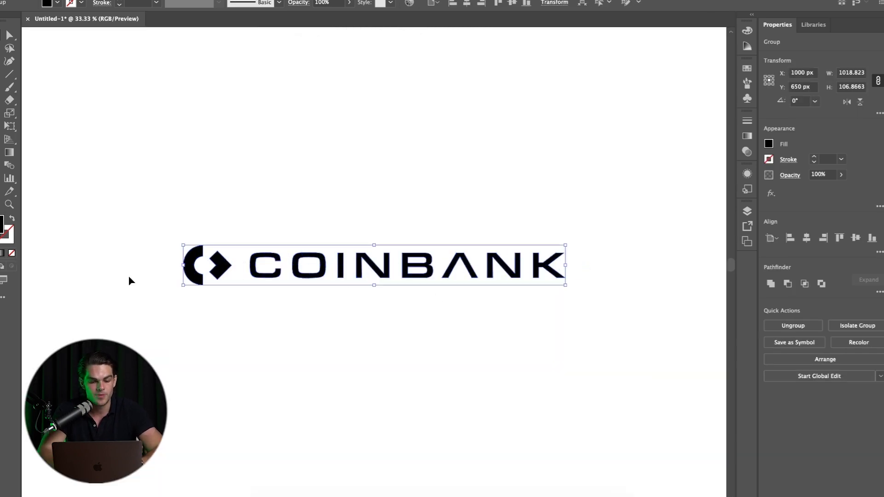
{"action": "left_click", "coordinate": [171, 405]}
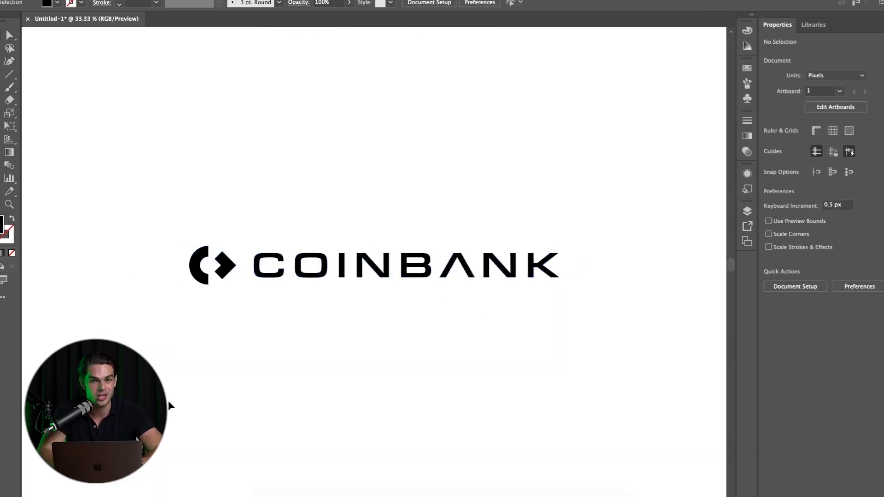
- Ungroup the logo and scale the symbol down to about 112 by 93 px, keeping it vertically centred on the wordmark
{"action": "key", "text": "ctrl+minus"}
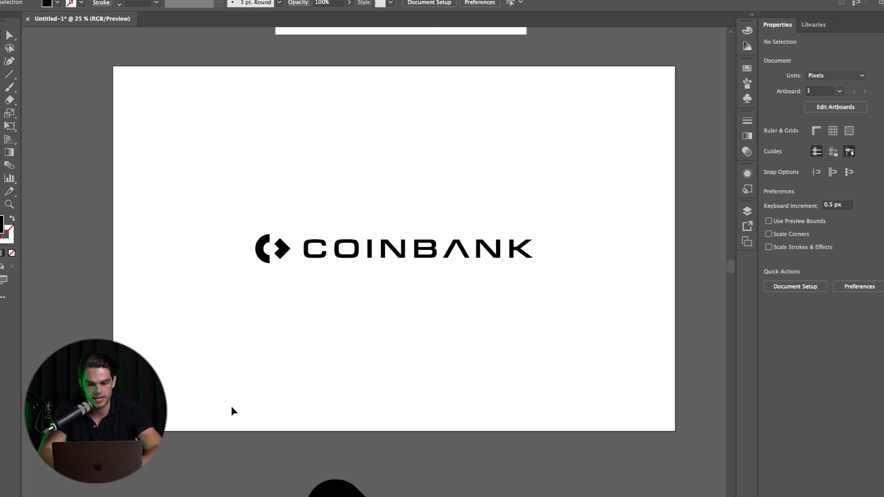
{"action": "key", "text": "ctrl+plus"}
{"action": "key", "text": "ctrl+plus"}
{"action": "left_click_drag", "start_coordinate": [158, 347], "coordinate": [204, 206]}
{"action": "key", "text": "ctrl+shift+g"}
{"action": "left_click_drag", "start_coordinate": [134, 324], "coordinate": [201, 164]}
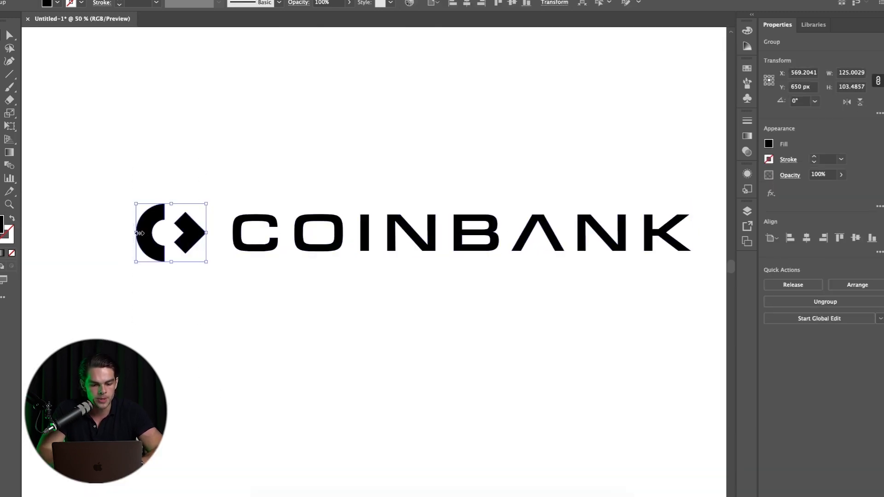
{"action": "left_click_drag", "start_coordinate": [139, 233], "coordinate": [143, 234]}
{"action": "left_click", "coordinate": [130, 278]}
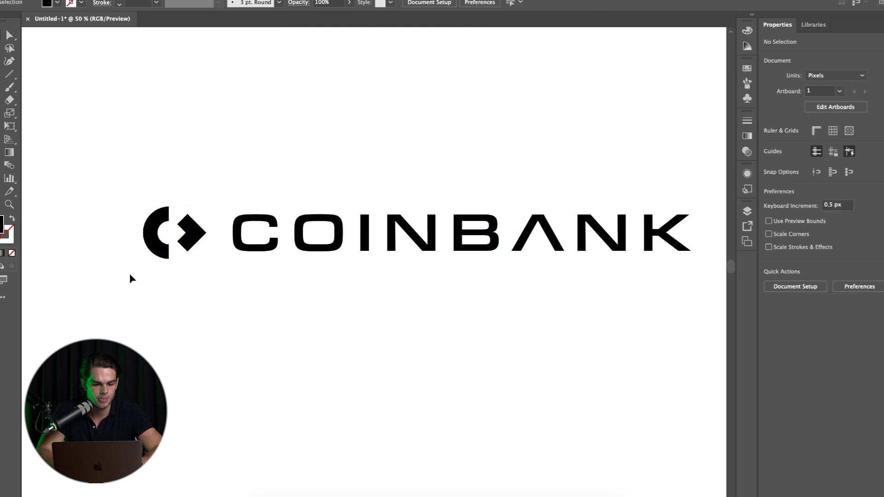
- Rotate the symbol 45° counterclockwise so its arrow points diagonally up and right
{"action": "left_click", "coordinate": [150, 237]}
{"action": "left_click_drag", "start_coordinate": [141, 201], "coordinate": [119, 257]}
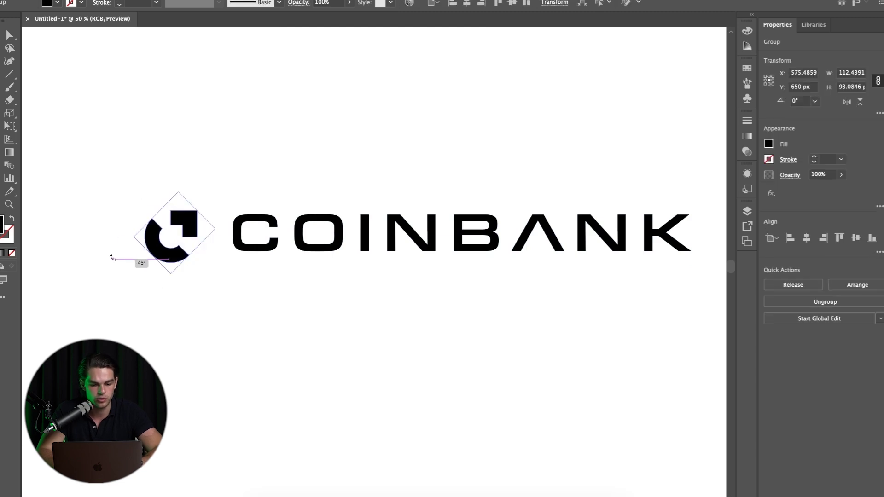
{"action": "left_click", "coordinate": [87, 302]}
{"action": "key", "text": "ctrl+minus"}
{"action": "key", "text": "ctrl+minus"}
{"action": "key", "text": "ctrl+minus"}
- Draw a black filled wedge with the Pen tool that extends the rotated half-ring's lower end horizontally beneath the arrow
{"action": "key", "text": "ctrl+plus"}
{"action": "key", "text": "ctrl+plus"}
{"action": "key", "text": "ctrl+plus"}
{"action": "key", "text": "ctrl+plus"}
{"action": "key", "text": "ctrl+plus"}
{"action": "key", "text": "ctrl+plus"}
{"action": "key", "text": "ctrl+plus"}
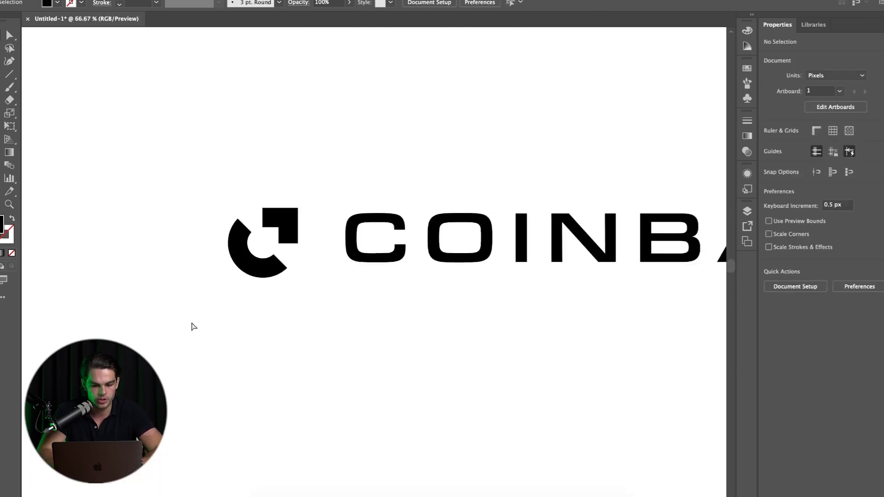
{"action": "key", "text": "p"}
{"action": "left_click", "coordinate": [286, 234]}
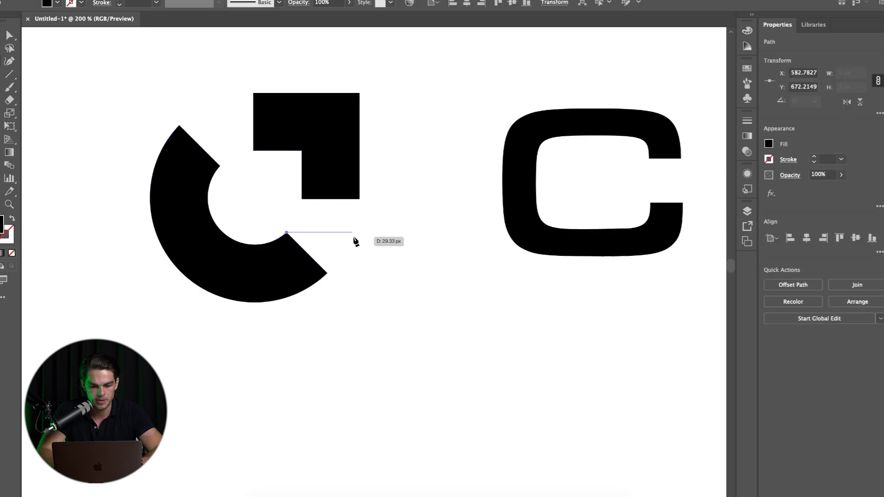
{"action": "left_click", "coordinate": [353, 232]}
{"action": "left_click", "coordinate": [328, 273]}
{"action": "left_click", "coordinate": [287, 232]}
{"action": "left_click", "coordinate": [274, 323], "text": "super"}
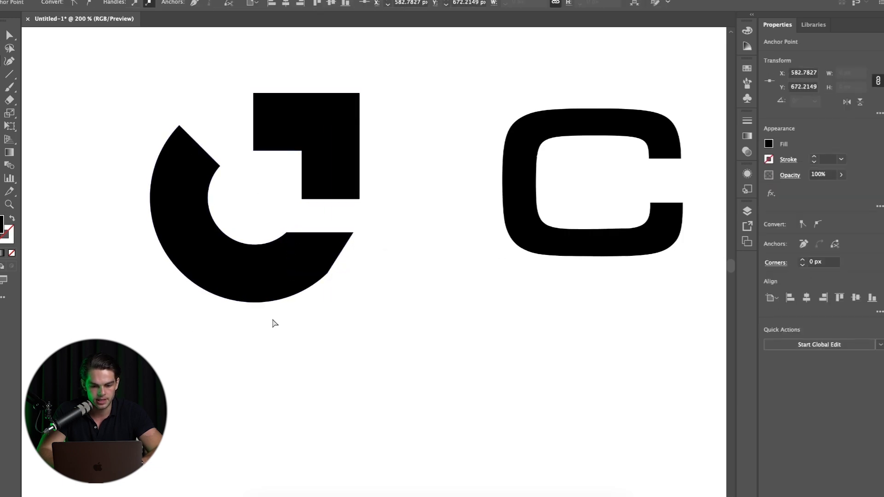
- Delete the wedge added to the half-ring's lower end
{"action": "scroll", "coordinate": [260, 294], "scroll_direction": "left", "scroll_amount": 3}
{"action": "key", "text": "super+minus"}
{"action": "key", "text": "super+minus"}
{"action": "key", "text": "super+minus"}
{"action": "key", "text": "super+minus"}
{"action": "key", "text": "super+minus"}
{"action": "key", "text": "super+minus"}
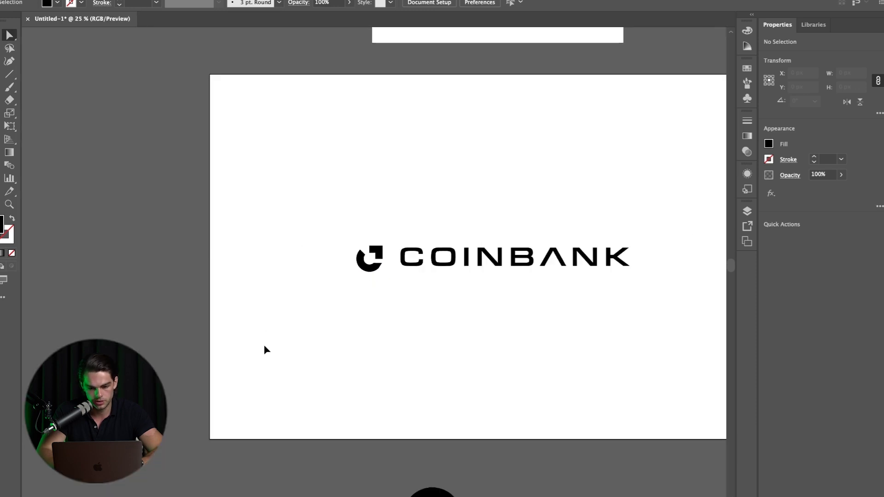
{"action": "scroll", "coordinate": [264, 346], "scroll_direction": "right", "scroll_amount": 2}
{"action": "key", "text": "super+plus"}
{"action": "key", "text": "super+plus"}
{"action": "key", "text": "super+plus"}
{"action": "key", "text": "super+plus"}
{"action": "left_click", "coordinate": [237, 269]}
{"action": "key", "text": "BackSpace"}
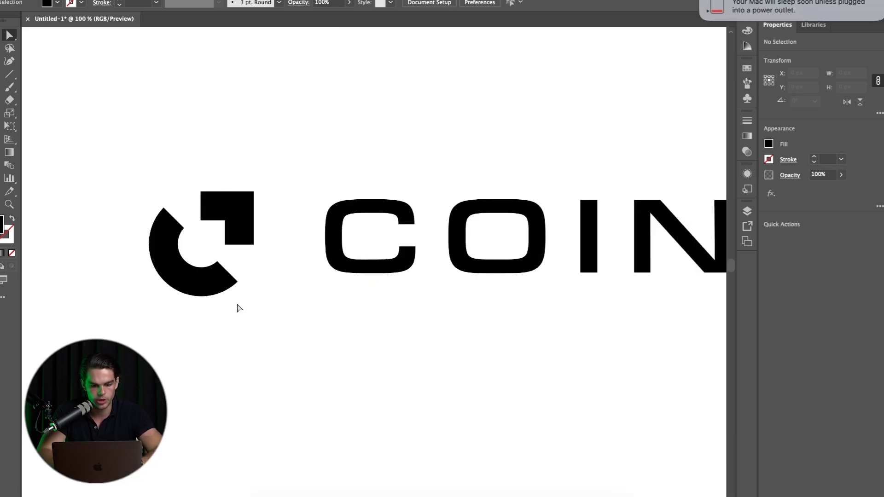
- Return the symbol to its unrotated orientation and move it 5 px closer to the wordmark
{"action": "left_click", "coordinate": [159, 255]}
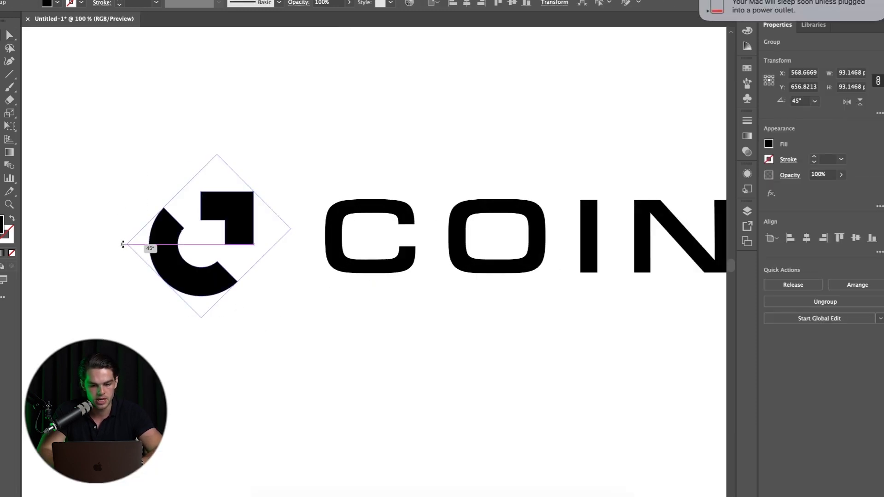
{"action": "left_click_drag", "start_coordinate": [123, 244], "coordinate": [118, 193]}
{"action": "left_click", "coordinate": [142, 322]}
{"action": "left_click", "coordinate": [236, 203]}
{"action": "key", "text": "shift+Right"}
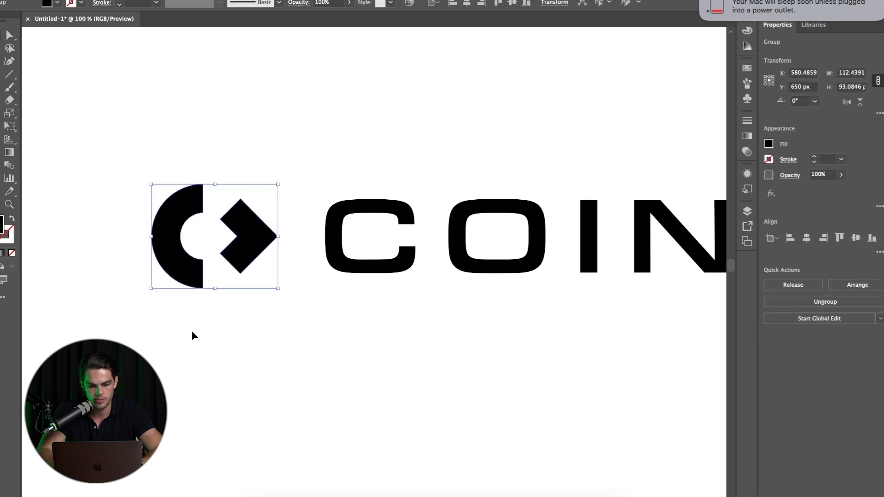
- Put a black background behind the logo and recolour the symbol and wordmark white
{"action": "left_click", "coordinate": [194, 335]}
{"action": "key", "text": "ctrl+minus"}
{"action": "key", "text": "ctrl+minus"}
{"action": "key", "text": "ctrl+minus"}
{"action": "key", "text": "ctrl+minus"}
{"action": "key", "text": "ctrl+minus"}
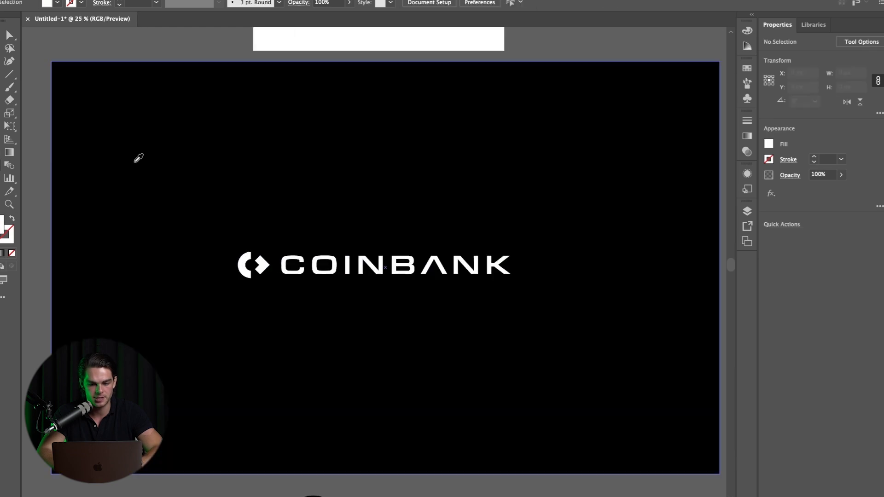
{"action": "key", "text": "ctrl+minus"}
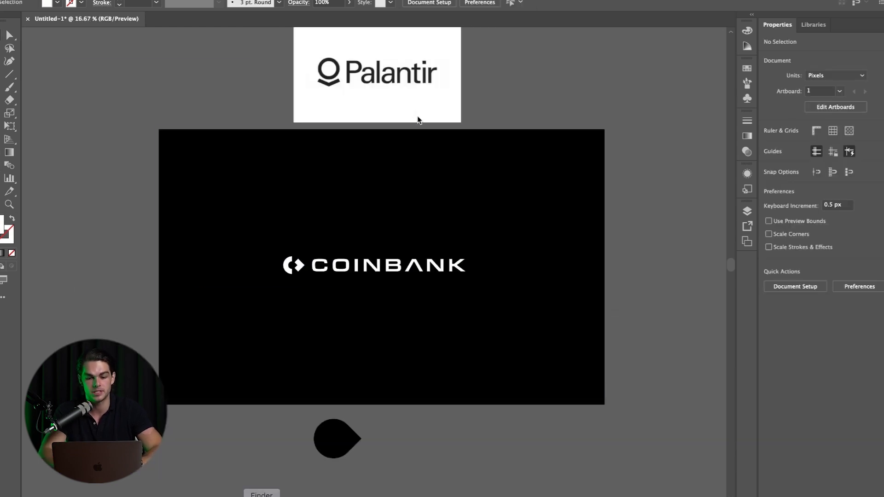
- Switch to Finder, preview the dark sand-texture image among the "pexels black" results, and place it on the black background
{"action": "left_click", "coordinate": [673, 63]}
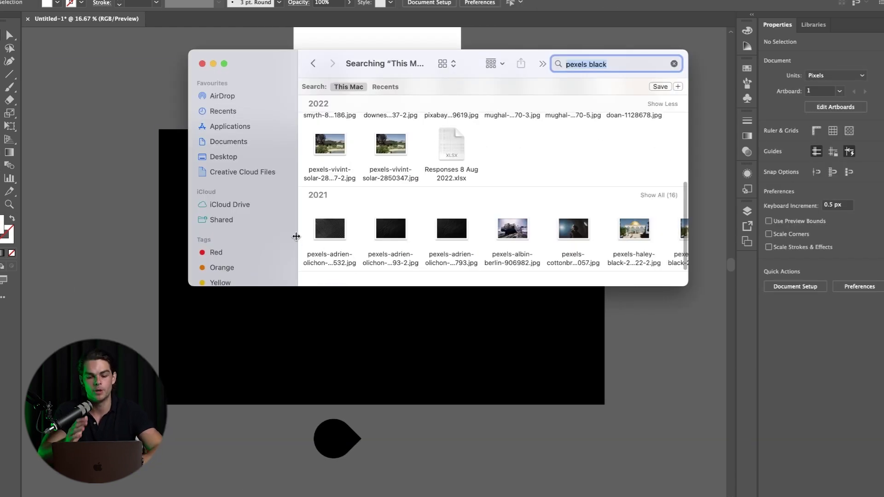
{"action": "left_click", "coordinate": [450, 233]}
{"action": "key", "text": "space"}
{"action": "key", "text": "space"}
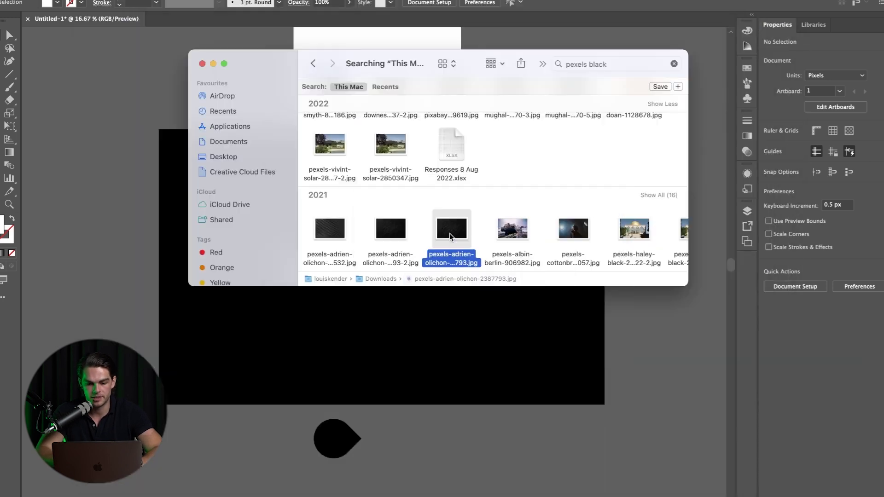
{"action": "left_click_drag", "start_coordinate": [387, 406], "coordinate": [299, 303]}
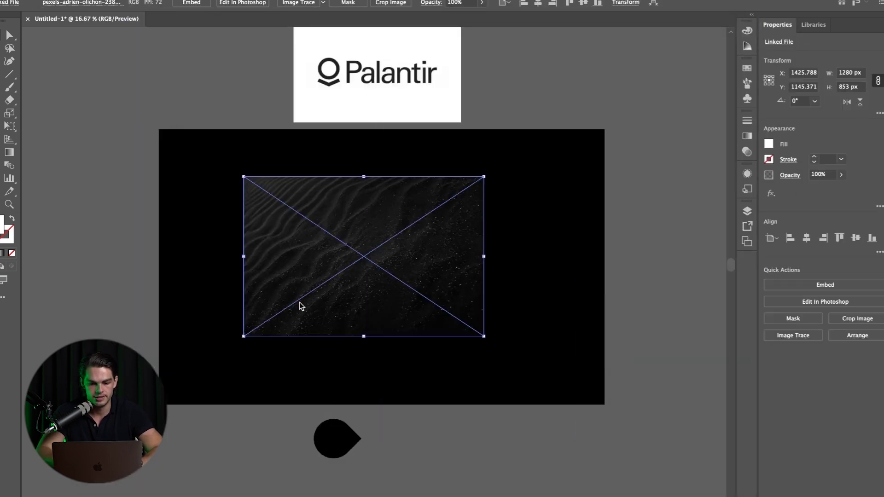
- Enlarge the sand-texture image to about 2691 × 1793 px so it covers the black background, and send it behind everything
{"action": "left_click_drag", "start_coordinate": [244, 177], "coordinate": [112, 88]}
{"action": "left_click_drag", "start_coordinate": [143, 176], "coordinate": [167, 196]}
{"action": "key", "text": "super+shift+bracketleft"}
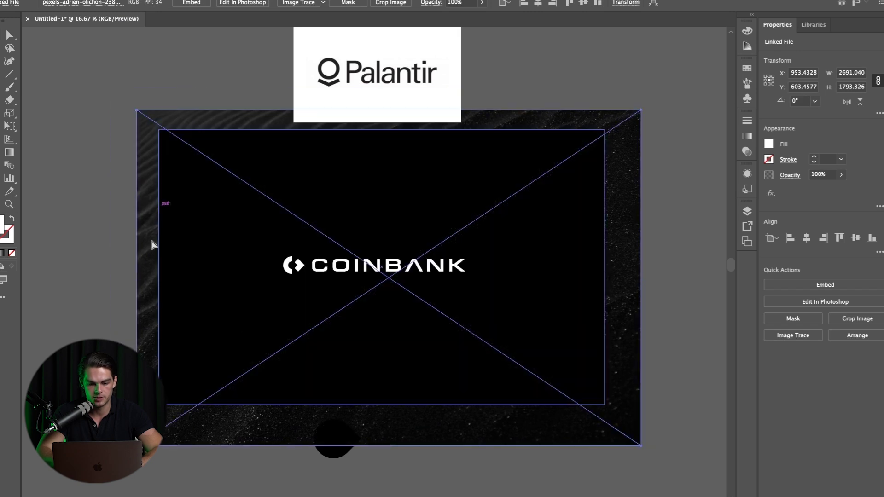
- Set the black background rectangle's opacity to 60% and shift it slightly up and to the left over the sand texture
{"action": "left_click", "coordinate": [179, 242]}
{"action": "type", "text": "50"}
{"action": "key", "text": "Return"}
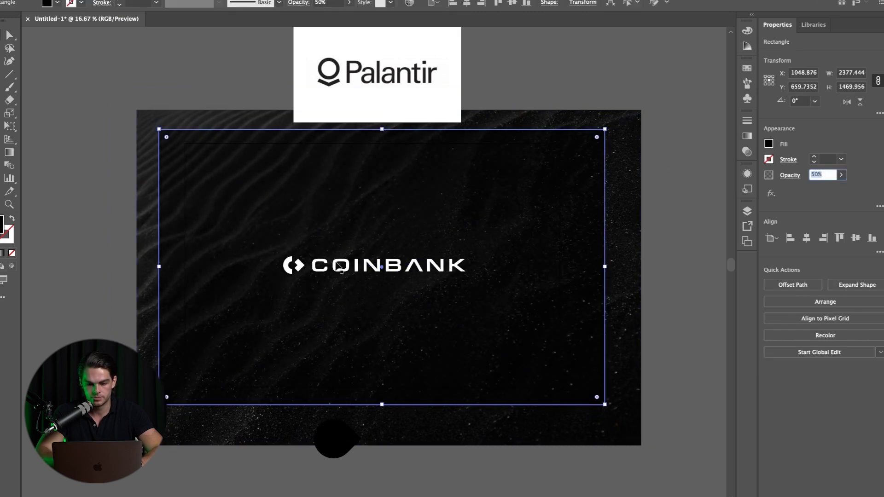
{"action": "type", "text": "60"}
{"action": "left_click", "coordinate": [79, 305]}
{"action": "left_click_drag", "start_coordinate": [160, 404], "coordinate": [151, 400]}
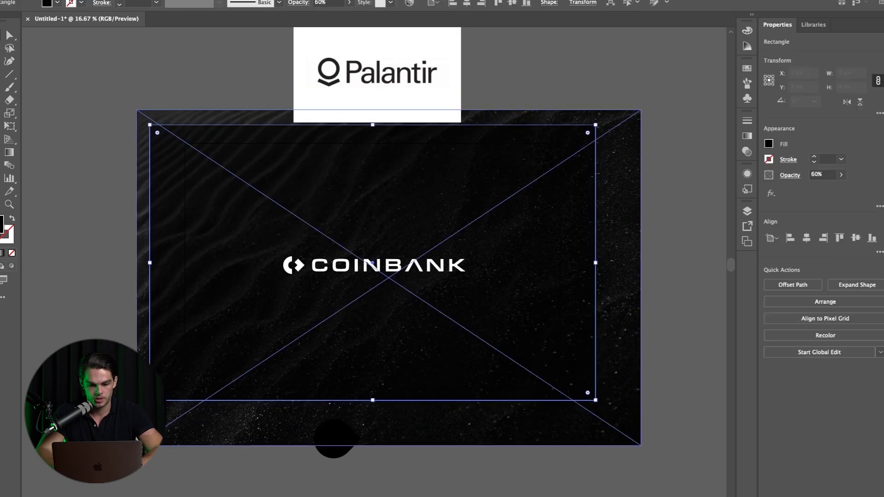
{"action": "key", "text": "super+shift+a"}
{"action": "key", "text": "super+equal"}
{"action": "key", "text": "super+equal"}
{"action": "key", "text": "super+minus"}
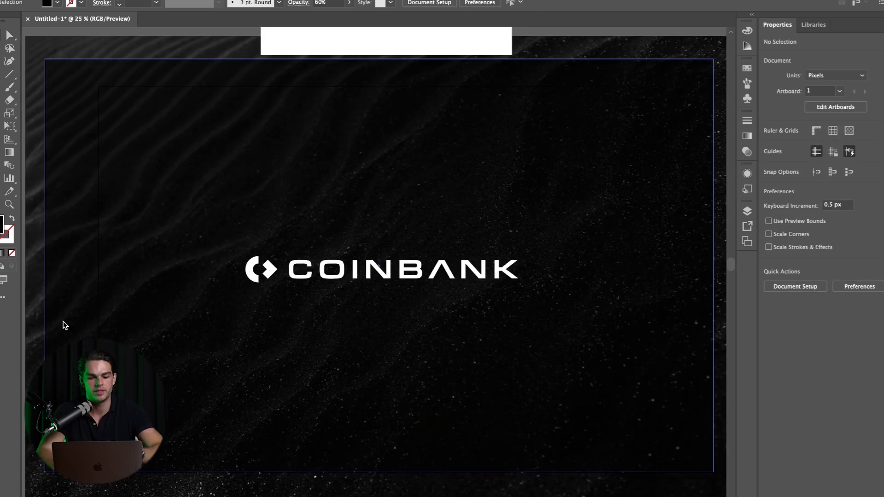
- Draw a circle about 706 px in diameter over the symbol and give it a radial gradient fill
{"action": "left_click", "coordinate": [9, 87]}
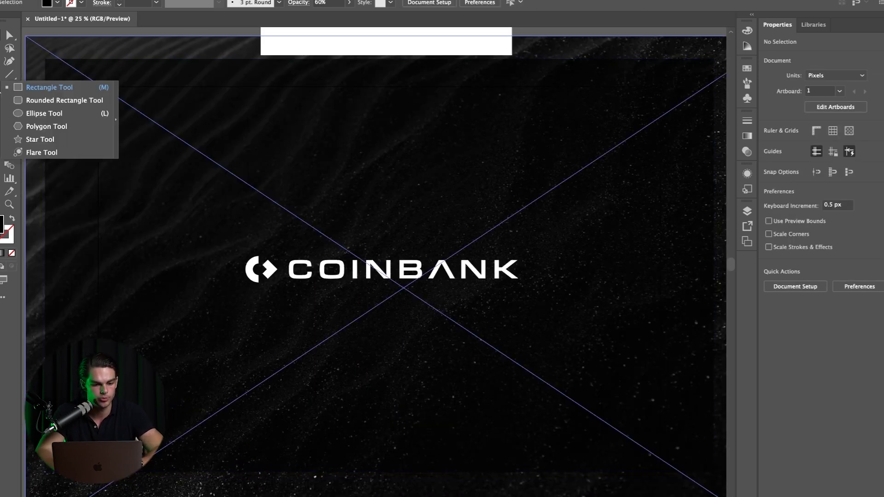
{"action": "left_click", "coordinate": [25, 113]}
{"action": "left_click_drag", "start_coordinate": [277, 275], "coordinate": [177, 228]}
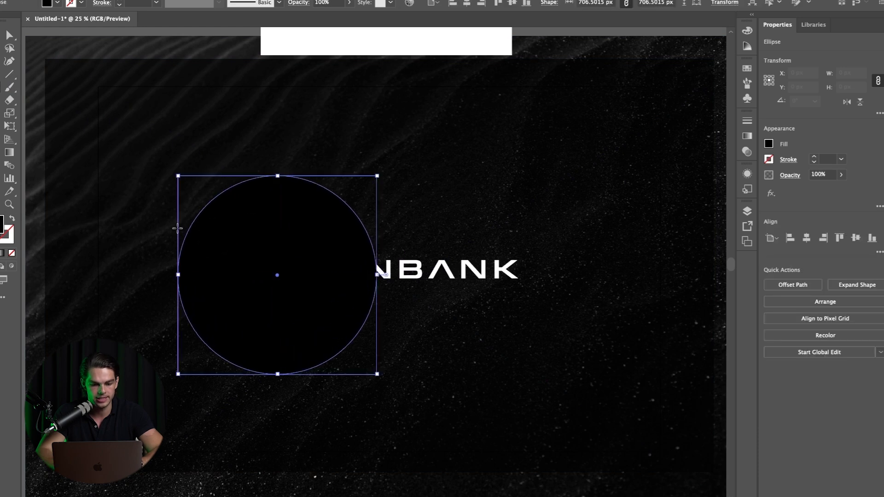
{"action": "key", "text": "super+equal"}
{"action": "left_click", "coordinate": [14, 157]}
{"action": "left_click", "coordinate": [810, 238]}
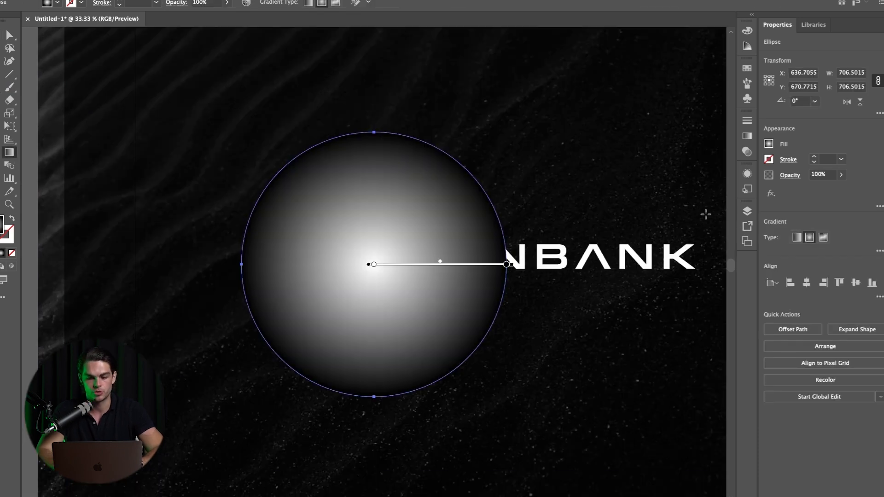
- Make both gradient stops of the circle black and lower the outer stop's opacity to 10%
{"action": "double_click", "coordinate": [373, 265]}
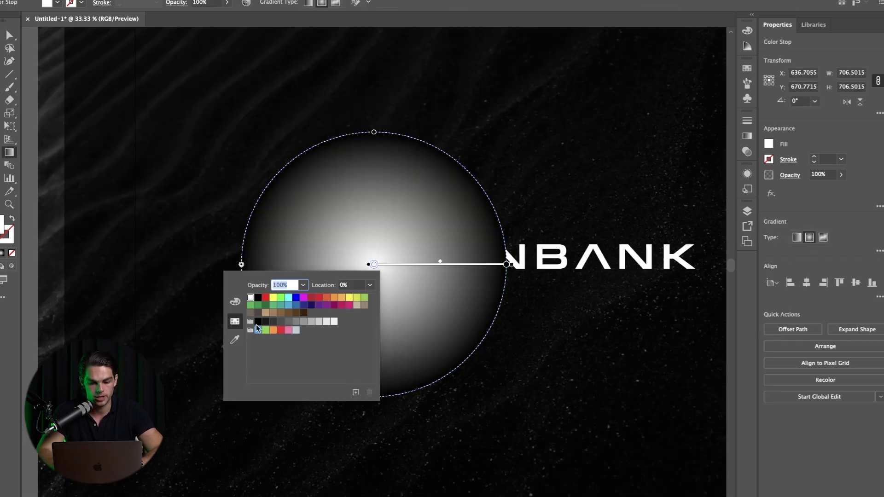
{"action": "left_click", "coordinate": [257, 322]}
{"action": "double_click", "coordinate": [506, 265]}
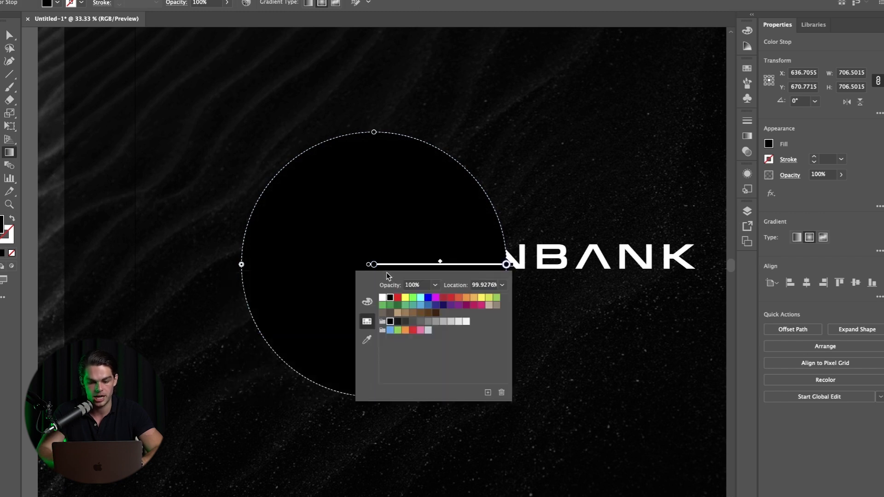
{"action": "left_click", "coordinate": [435, 286]}
{"action": "left_click", "coordinate": [449, 306]}
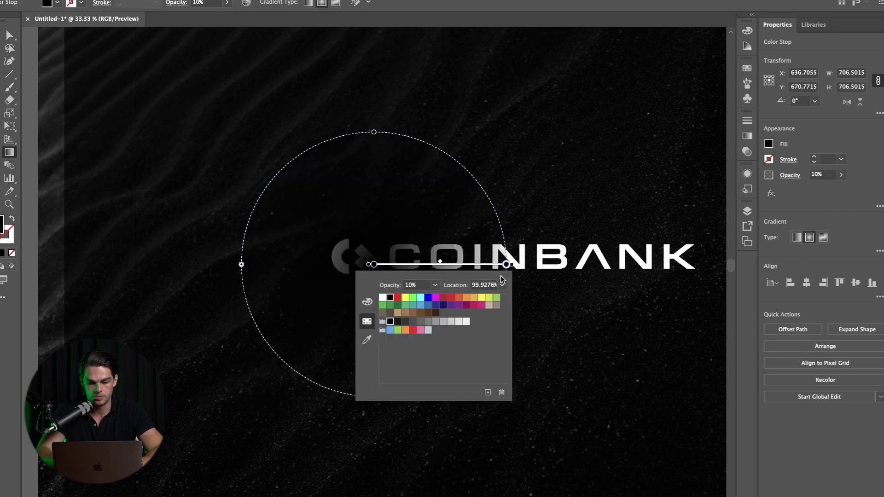
{"action": "left_click", "coordinate": [435, 286]}
{"action": "left_click", "coordinate": [282, 262]}
{"action": "left_click", "coordinate": [279, 268]}
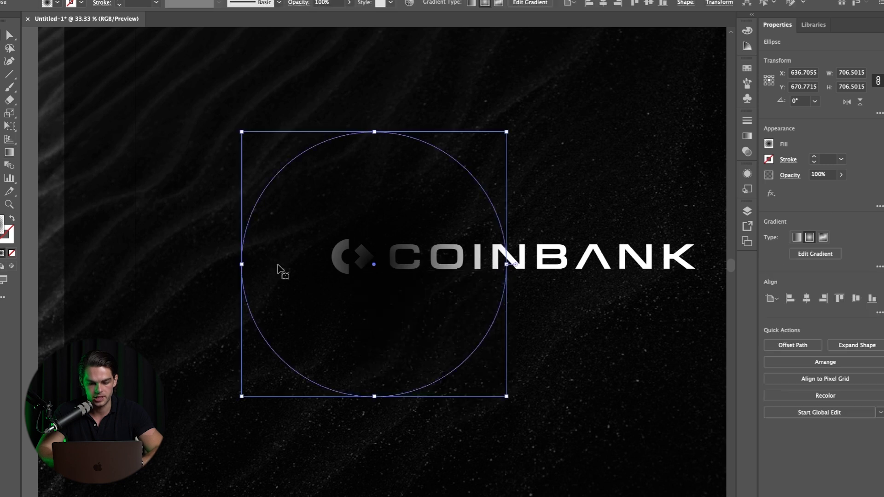
- Set the gradient circle's opacity to 70%
{"action": "left_click", "coordinate": [823, 175]}
{"action": "type", "text": "90"}
{"action": "key", "text": "Return"}
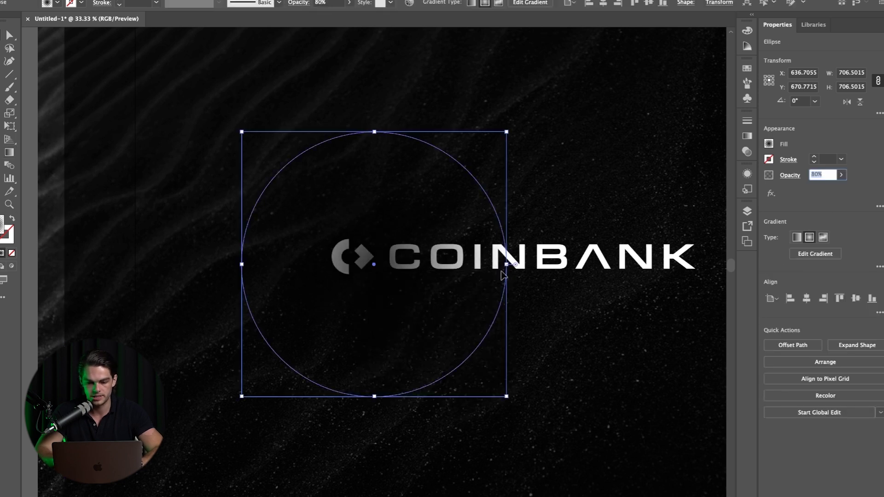
{"action": "key", "text": "shift+Down"}
{"action": "key", "text": "super+minus"}
{"action": "key", "text": "super+minus"}
{"action": "key", "text": "super+a"}
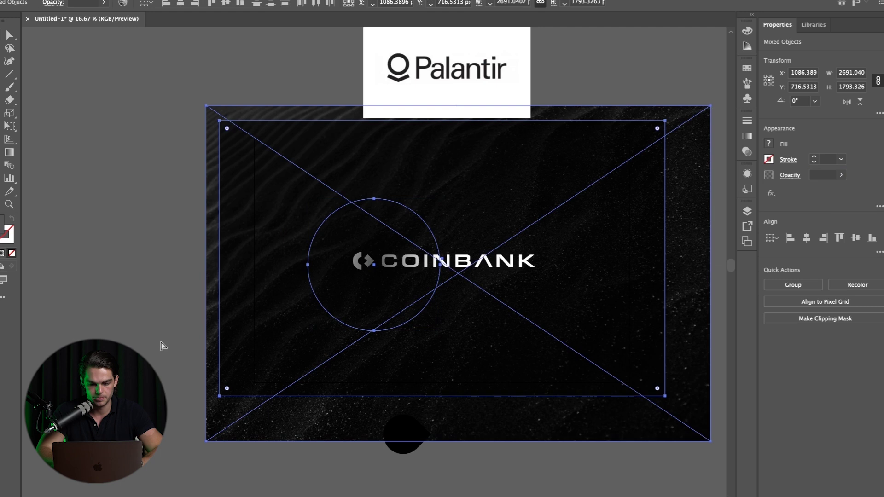
- Place the symbol in front of the gradient circle, and try sending the wordmark to the back
{"action": "key", "text": "super+shift+a"}
{"action": "key", "text": "super+plus"}
{"action": "left_click", "coordinate": [478, 261]}
{"action": "key", "text": "super+shift+bracketleft"}
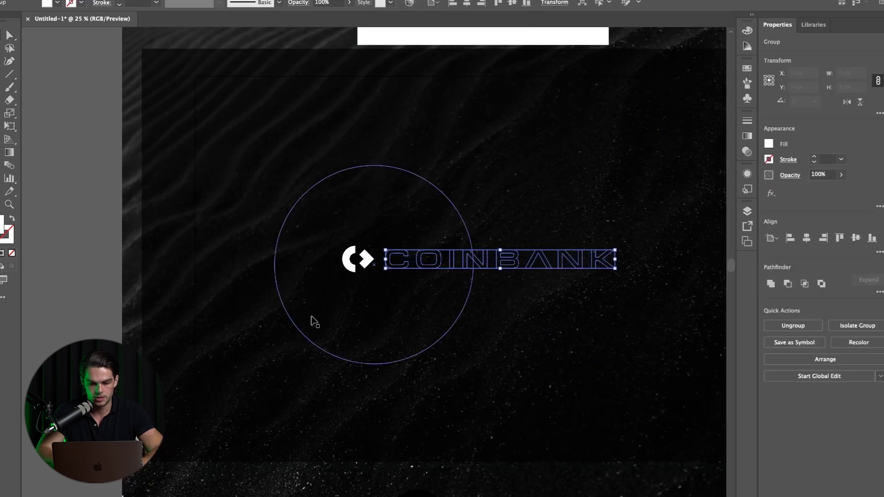
{"action": "key", "text": "super+z"}
{"action": "key", "text": "super+shift+a"}
{"action": "scroll", "coordinate": [267, 317], "scroll_direction": "right", "scroll_amount": 2}
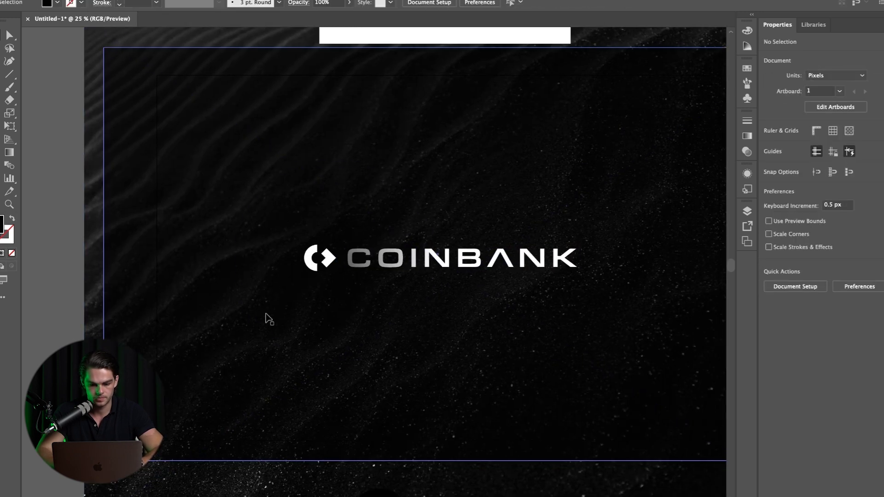
- Move the gradient circle slightly to the left over the start of the wordmark
{"action": "left_click_drag", "start_coordinate": [305, 301], "coordinate": [291, 302]}
{"action": "key", "text": "super+minus"}
{"action": "key", "text": "super+minus"}
{"action": "key", "text": "super+shift+a"}
{"action": "key", "text": "super+plus"}
{"action": "scroll", "coordinate": [290, 302], "scroll_direction": "right", "scroll_amount": 4}
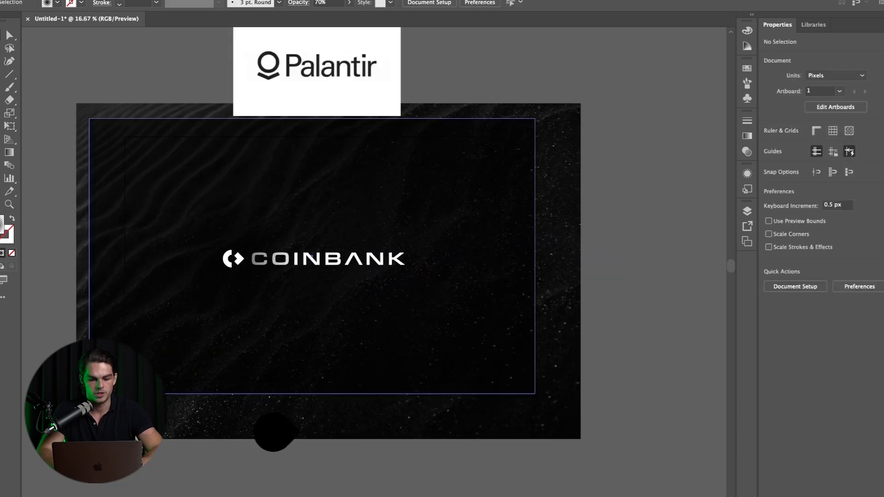
{"action": "key", "text": "super+plus"}
{"action": "key", "text": "super+plus"}
{"action": "scroll", "coordinate": [374, 262], "scroll_direction": "left", "scroll_amount": 5}
{"action": "scroll", "coordinate": [374, 262], "scroll_direction": "right", "scroll_amount": 1}
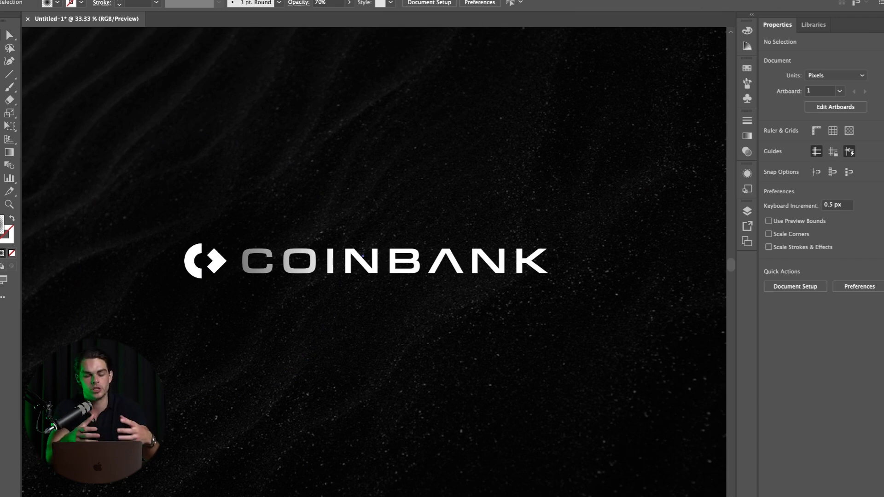
- Duplicate the artboard with its artwork to the right of the first one, and delete the copied artwork from it
{"action": "key", "text": "super+minus"}
{"action": "key", "text": "super+minus"}
{"action": "key", "text": "super+minus"}
{"action": "key", "text": "super+minus"}
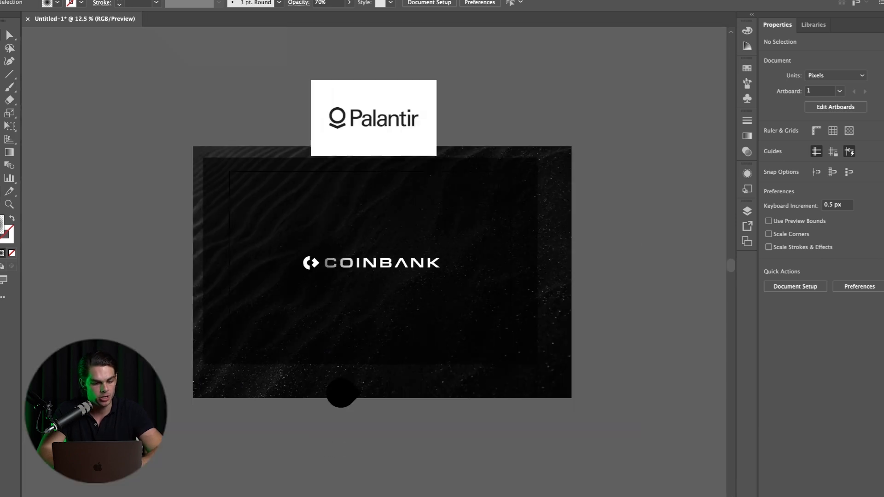
{"action": "key", "text": "shift+o"}
{"action": "scroll", "coordinate": [167, 261], "scroll_direction": "right", "scroll_amount": 5}
{"action": "left_click_drag", "start_coordinate": [176, 215], "coordinate": [505, 206]}
{"action": "key", "text": "v"}
{"action": "scroll", "coordinate": [507, 211], "scroll_direction": "right", "scroll_amount": 3}
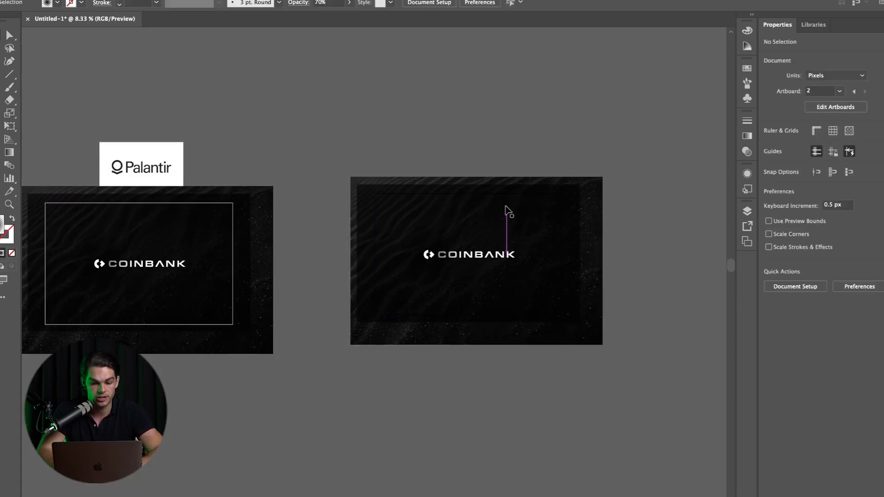
{"action": "left_click_drag", "start_coordinate": [312, 135], "coordinate": [565, 335]}
{"action": "key", "text": "BackSpace"}
- Move the Palantir reference image to just above the empty second artboard
{"action": "left_click_drag", "start_coordinate": [119, 174], "coordinate": [424, 168]}
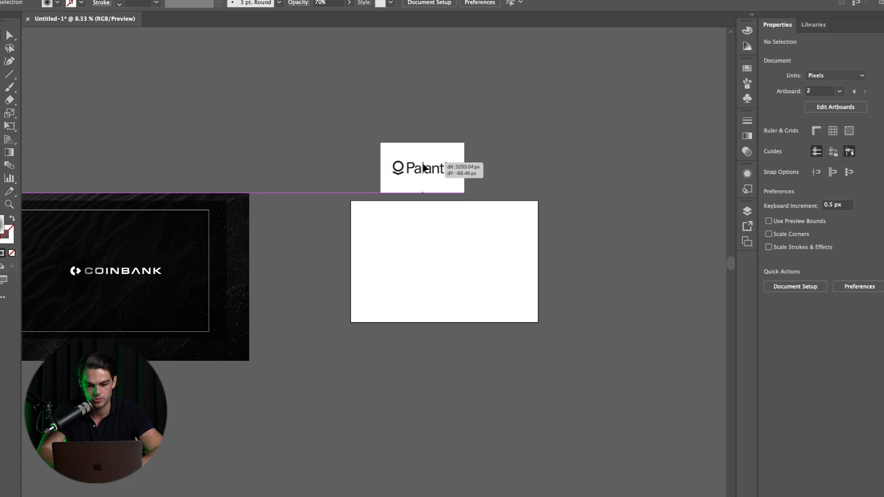
{"action": "key", "text": "ctrl+plus"}
{"action": "scroll", "coordinate": [318, 310], "scroll_direction": "down", "scroll_amount": 5}
{"action": "scroll", "coordinate": [350, 336], "scroll_direction": "down", "scroll_amount": 1}
{"action": "scroll", "coordinate": [350, 336], "scroll_direction": "right", "scroll_amount": 1}
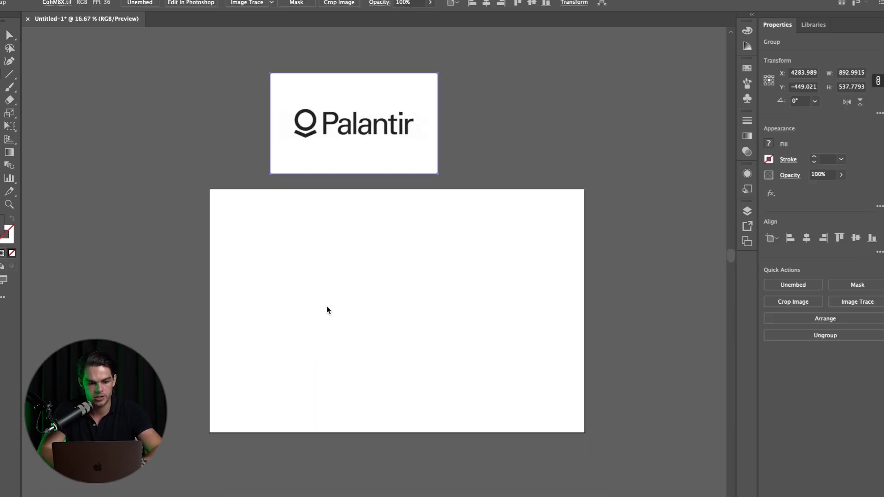
- Add the text "Coinbank" on the second artboard, set in Syne Bold at 100 pt with 0 tracking
{"action": "key", "text": "t"}
{"action": "left_click", "coordinate": [327, 306]}
{"action": "type", "text": "COINBANK"}
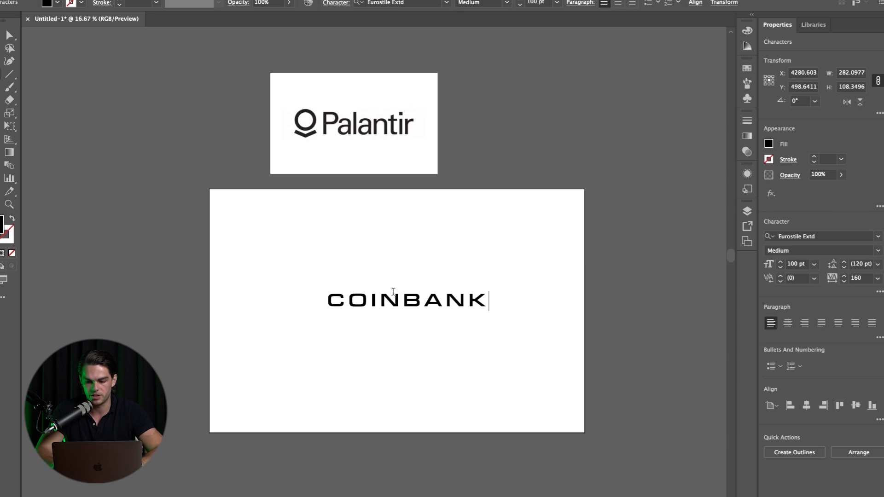
{"action": "key", "text": "ctrl+a"}
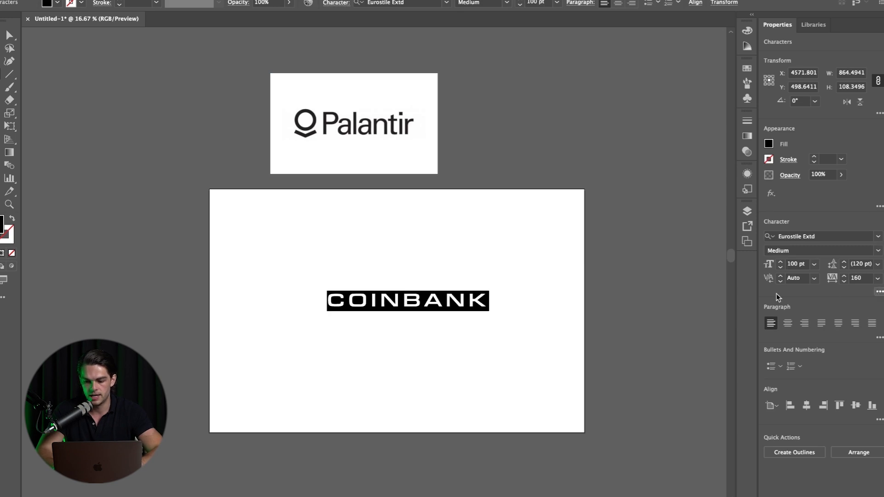
{"action": "left_click", "coordinate": [879, 291]}
{"action": "left_click", "coordinate": [765, 404]}
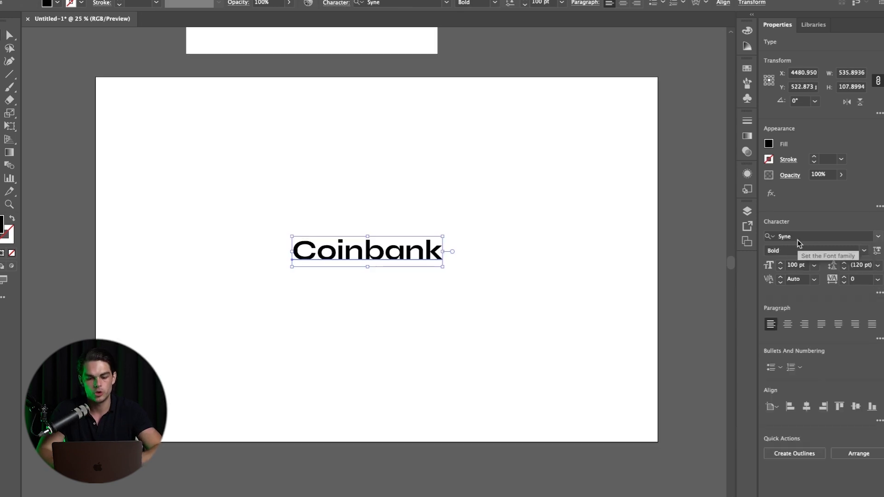
- Expand the Coinbank text into vector outlines
{"action": "left_click", "coordinate": [280, 313]}
{"action": "left_click", "coordinate": [323, 252]}
{"action": "key", "text": "ctrl+equal"}
{"action": "left_click", "coordinate": [107, 1]}
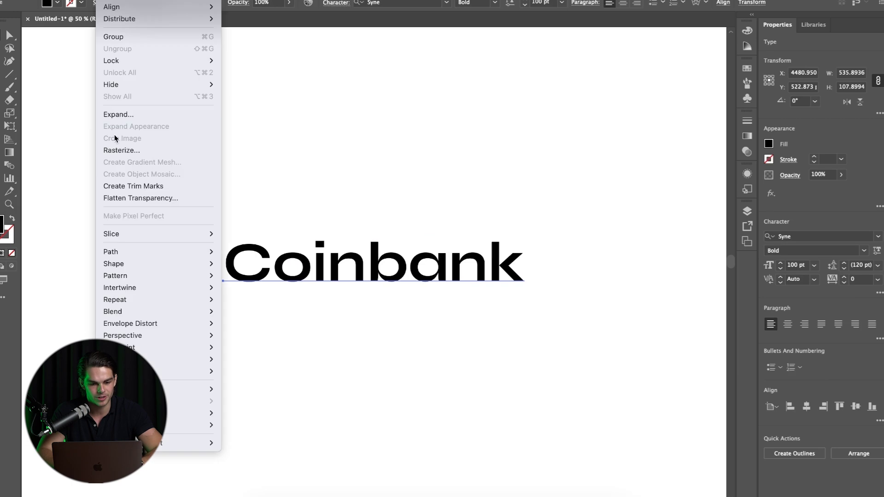
{"action": "left_click", "coordinate": [112, 115]}
{"action": "key", "text": "Return"}
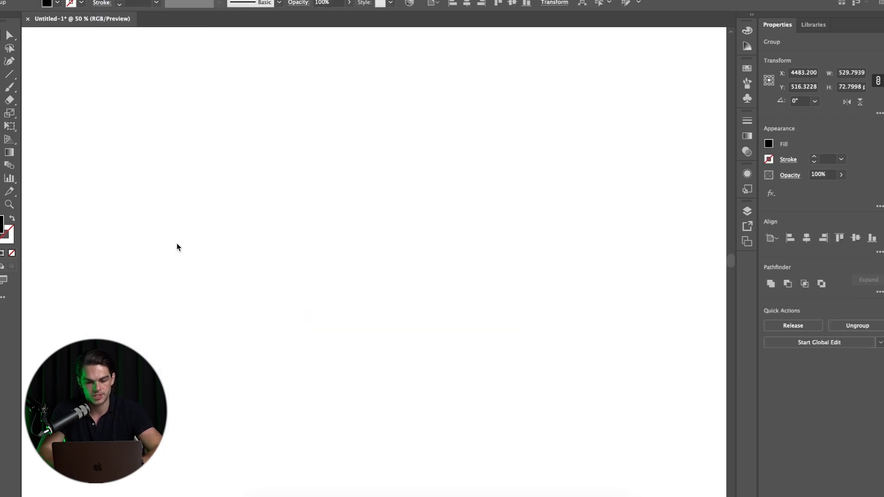
- Centre the outlined Coinbank wordmark on the second artboard and enlarge it to about one and a half times its size
{"action": "key", "text": "ctrl+minus"}
{"action": "key", "text": "ctrl+minus"}
{"action": "key", "text": "ctrl+minus"}
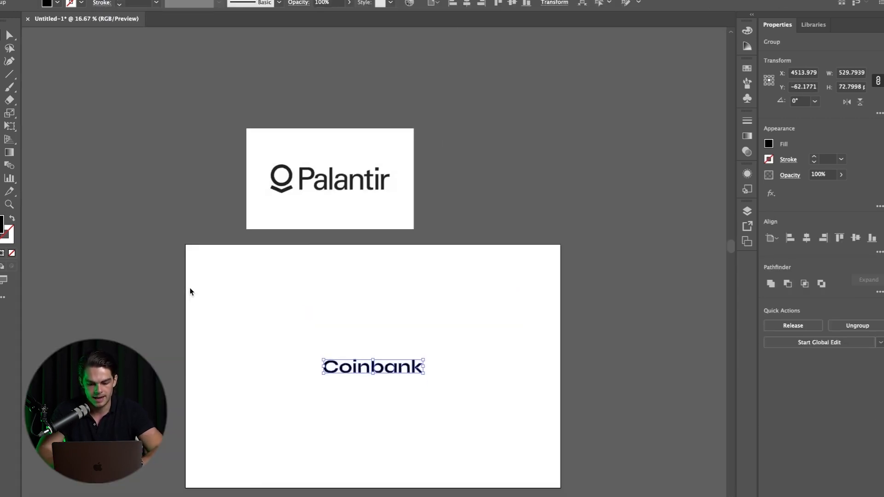
{"action": "scroll", "coordinate": [321, 328], "scroll_direction": "down", "scroll_amount": 2}
{"action": "left_click_drag", "start_coordinate": [321, 322], "coordinate": [298, 315]}
{"action": "left_click", "coordinate": [242, 363]}
{"action": "scroll", "coordinate": [241, 363], "scroll_direction": "down", "scroll_amount": 3}
{"action": "key", "text": "ctrl+plus"}
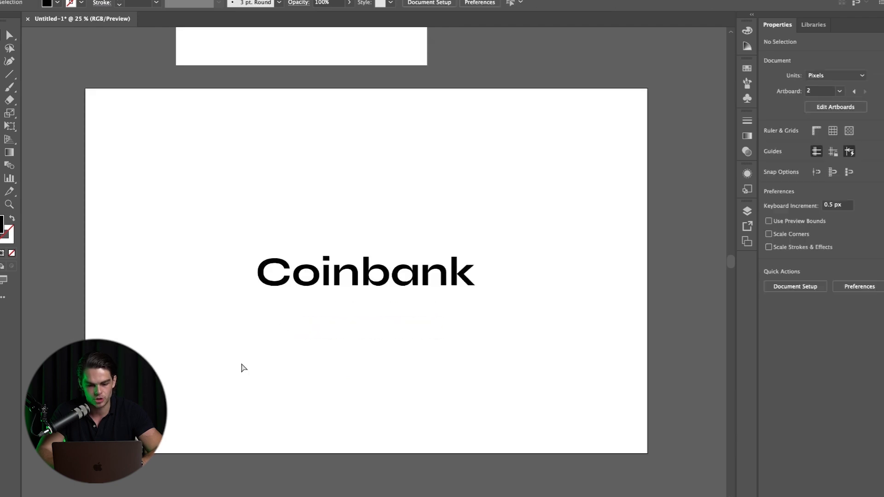
- Draw a black square about 166 px wide below the wordmark and fully round all its corners except the upper-right one
{"action": "key", "text": "ctrl+plus"}
{"action": "left_click_drag", "start_coordinate": [9, 87], "coordinate": [44, 115]}
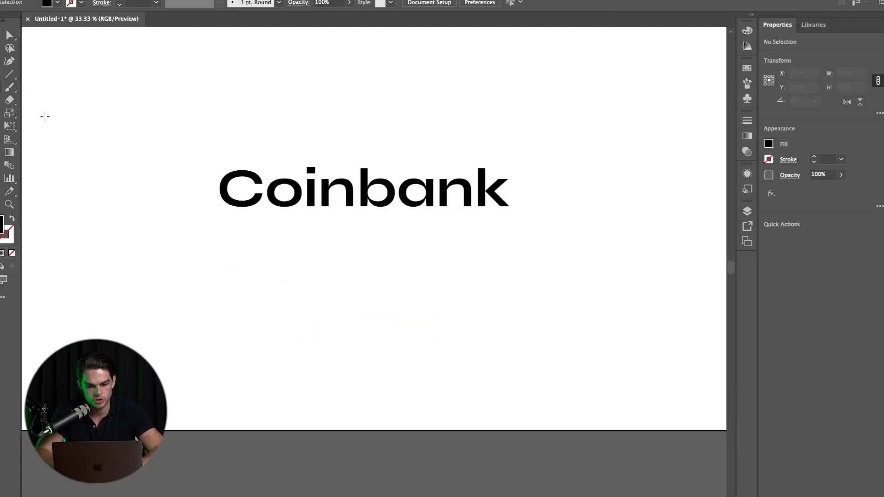
{"action": "left_click_drag", "start_coordinate": [383, 305], "coordinate": [319, 369]}
{"action": "key", "text": "ctrl+plus"}
{"action": "key", "text": "a"}
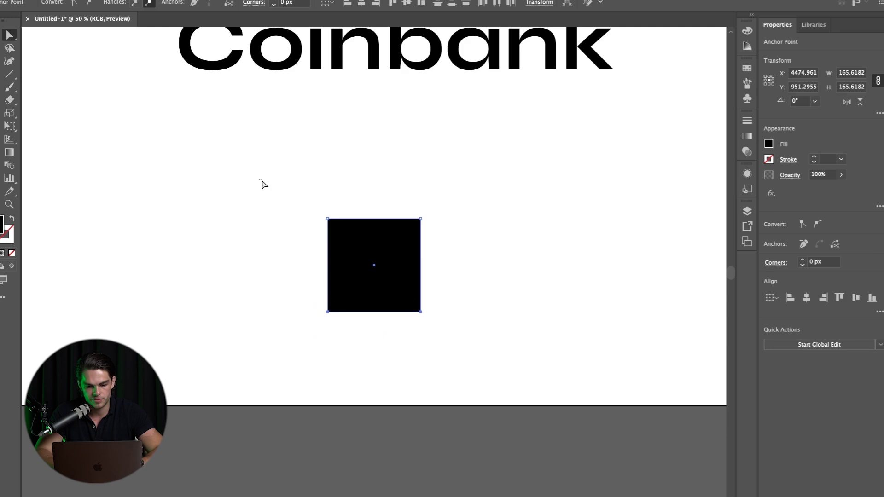
{"action": "left_click", "coordinate": [327, 387]}
{"action": "key", "text": "ctrl+minus"}
{"action": "key", "text": "ctrl+minus"}
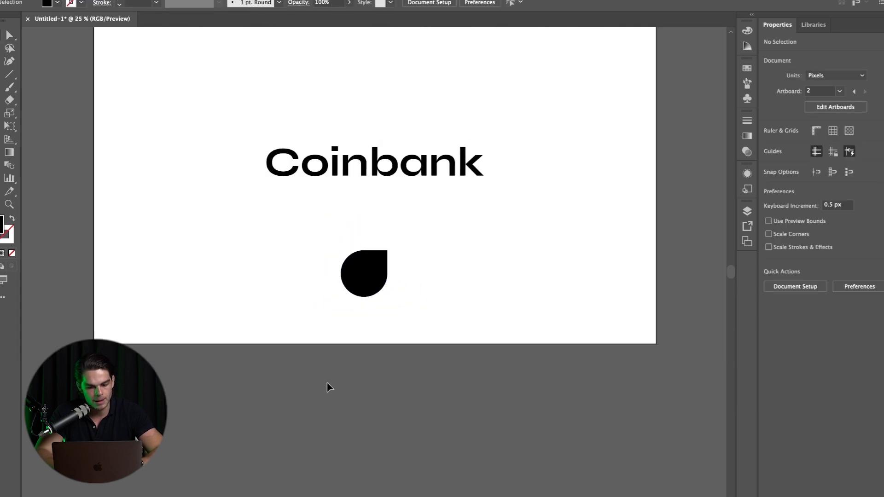
- Duplicate the teardrop diagonally up to the right and rotate the copy 180° so the two shapes overlap
{"action": "key", "text": "ctrl+plus"}
{"action": "key", "text": "ctrl+plus"}
{"action": "key", "text": "ctrl+minus"}
{"action": "key", "text": "ctrl+minus"}
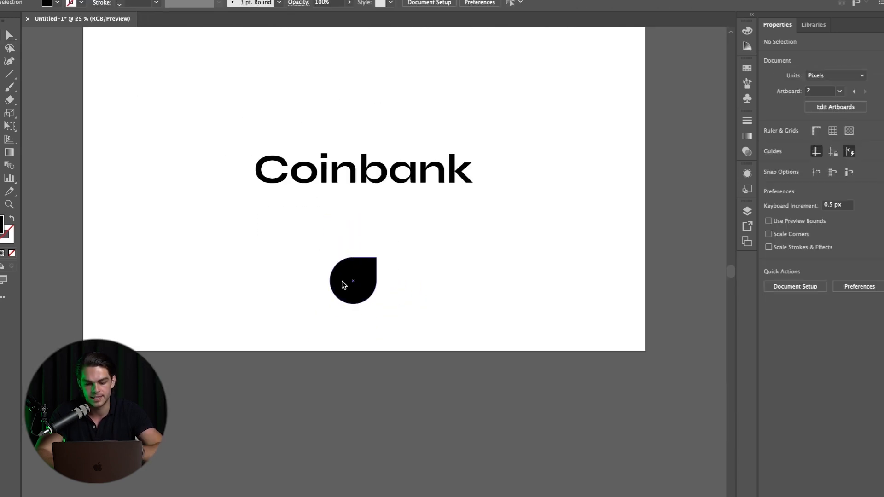
{"action": "key", "text": "ctrl+plus"}
{"action": "key", "text": "ctrl+plus"}
{"action": "left_click_drag", "start_coordinate": [342, 288], "coordinate": [383, 246]}
{"action": "left_click", "coordinate": [434, 289]}
{"action": "key", "text": "ctrl+minus"}
{"action": "key", "text": "ctrl+minus"}
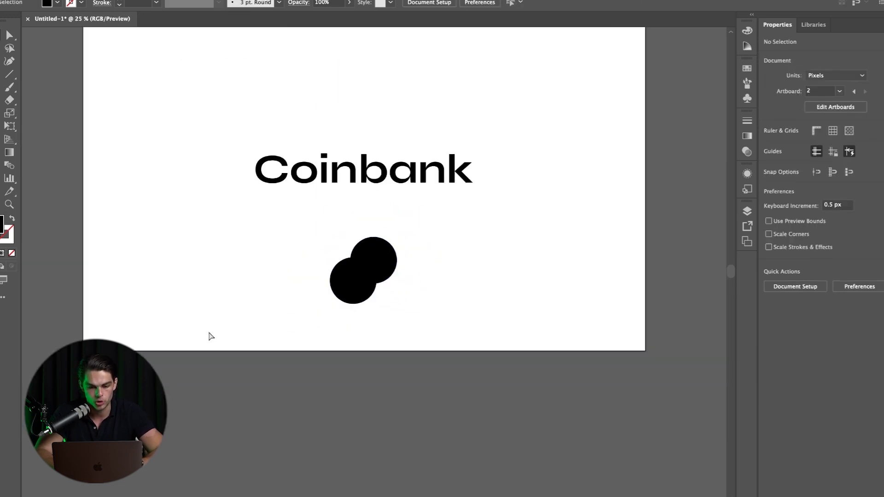
- Move the upper teardrop farther up-right so its sharp corner meets the centre of the lower one
{"action": "key", "text": "ctrl+plus"}
{"action": "key", "text": "ctrl+plus"}
{"action": "left_click_drag", "start_coordinate": [388, 240], "coordinate": [401, 229]}
{"action": "key", "text": "ctrl+minus"}
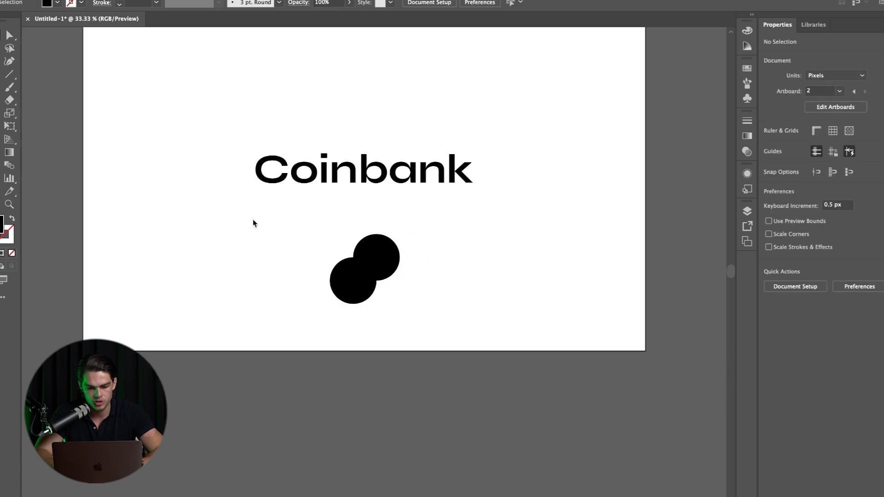
- Cut the overlapping square out of the two teardrop shapes with the Shape Builder
{"action": "key", "text": "ctrl+plus"}
{"action": "key", "text": "ctrl+plus"}
{"action": "left_click_drag", "start_coordinate": [257, 243], "coordinate": [336, 267]}
{"action": "key", "text": "ctrl+plus"}
{"action": "key", "text": "ctrl+plus"}
{"action": "left_click", "coordinate": [1, 141]}
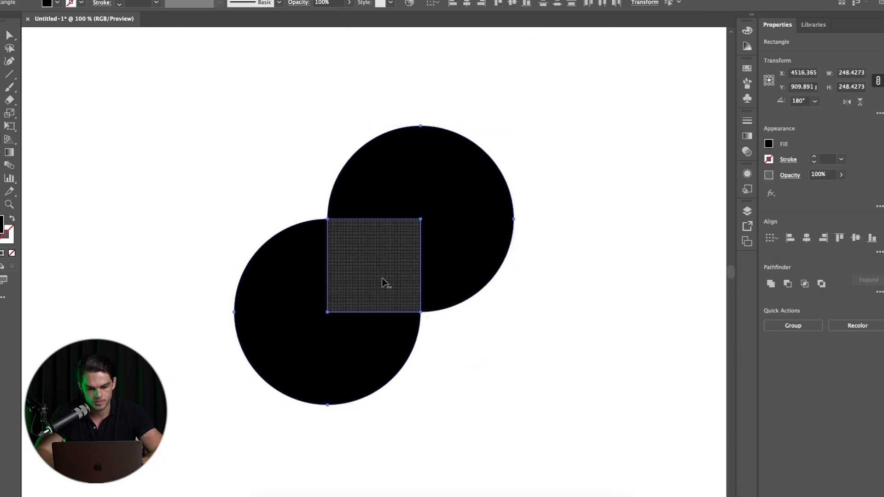
{"action": "left_click", "coordinate": [382, 282], "text": "alt"}
{"action": "key", "text": "v"}
{"action": "key", "text": "ctrl+minus"}
{"action": "key", "text": "ctrl+minus"}
{"action": "key", "text": "ctrl+minus"}
{"action": "left_click", "coordinate": [188, 279]}
- Swap the symbol's black fill for a black outline and set its stroke weight to 34 pt
{"action": "key", "text": "ctrl+plus"}
{"action": "key", "text": "ctrl+a"}
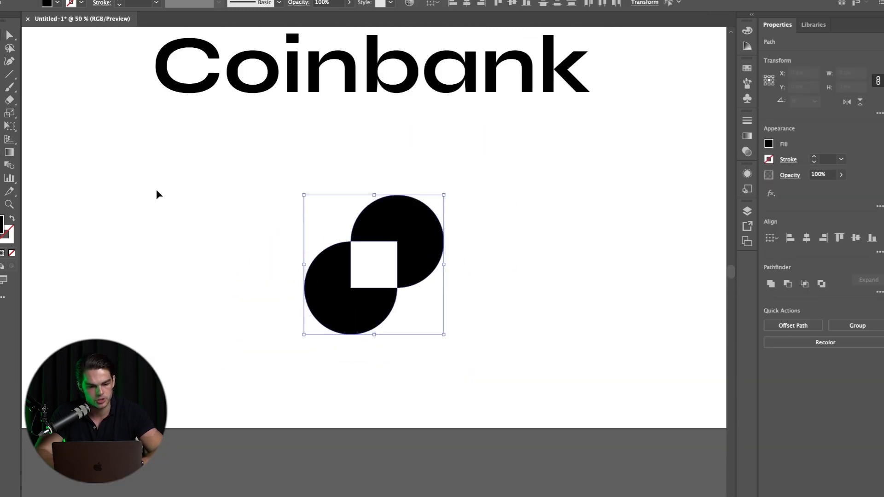
{"action": "key", "text": "ctrl+plus"}
{"action": "left_click", "coordinate": [12, 220]}
{"action": "left_click", "coordinate": [831, 160]}
{"action": "key", "text": "shift+Up"}
{"action": "key", "text": "shift+Up"}
{"action": "key", "text": "shift+Up"}
{"action": "key", "text": "shift+Up"}
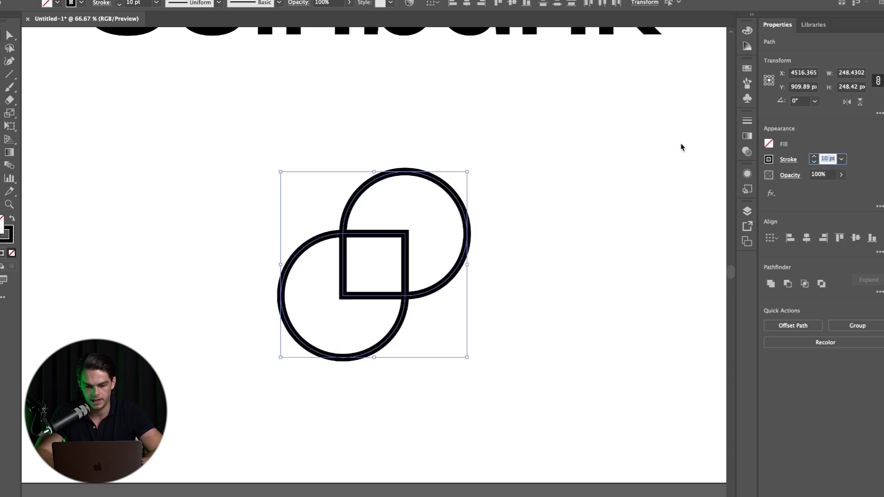
{"action": "key", "text": "Down"}
{"action": "key", "text": "Down"}
{"action": "key", "text": "Down"}
{"action": "key", "text": "Down"}
{"action": "key", "text": "Down"}
{"action": "key", "text": "Down"}
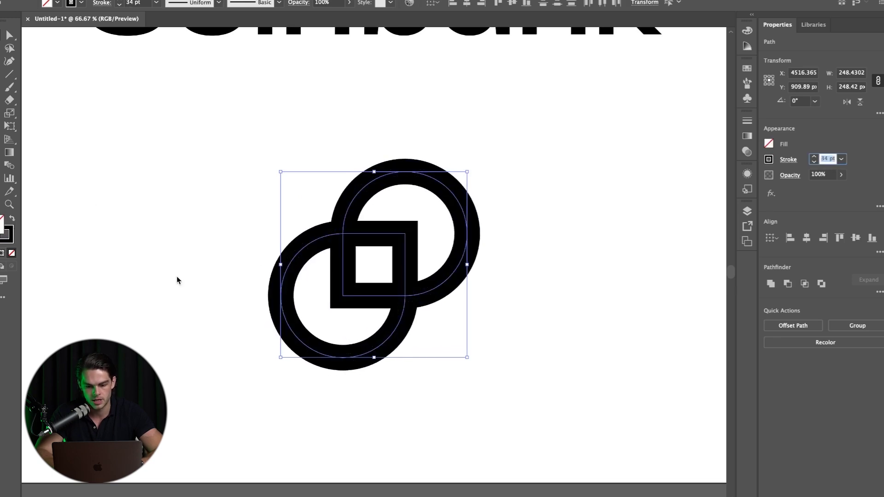
{"action": "left_click", "coordinate": [177, 277]}
- Draw a diagonal line from the square's lower-left corner to the lower circle's outline with the Pen tool
{"action": "key", "text": "ctrl+minus"}
{"action": "key", "text": "ctrl+minus"}
{"action": "key", "text": "ctrl+minus"}
{"action": "key", "text": "ctrl+minus"}
{"action": "key", "text": "ctrl+plus"}
{"action": "key", "text": "ctrl+plus"}
{"action": "key", "text": "ctrl+plus"}
{"action": "key", "text": "ctrl+plus"}
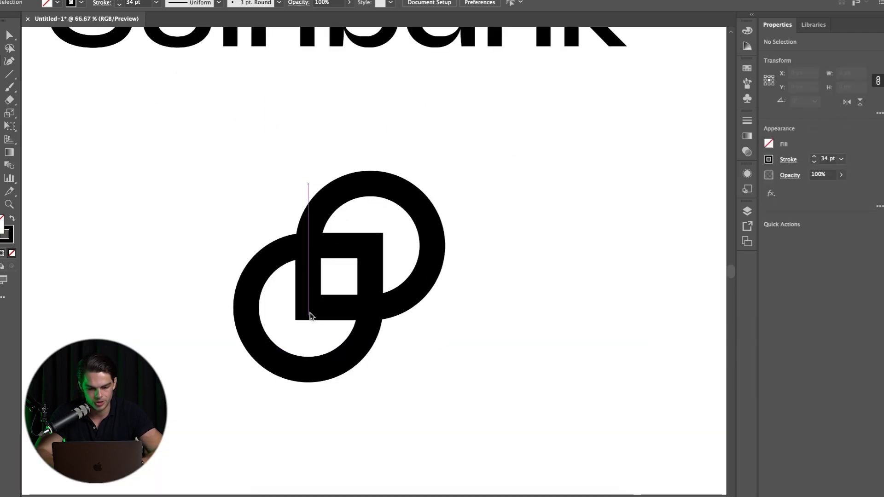
{"action": "left_click", "coordinate": [308, 308]}
{"action": "left_click", "coordinate": [264, 351]}
{"action": "key", "text": "ctrl+shift+a"}
- Draw a matching diagonal line from the square's upper-right corner to the upper circle's outline
{"action": "left_click", "coordinate": [370, 245]}
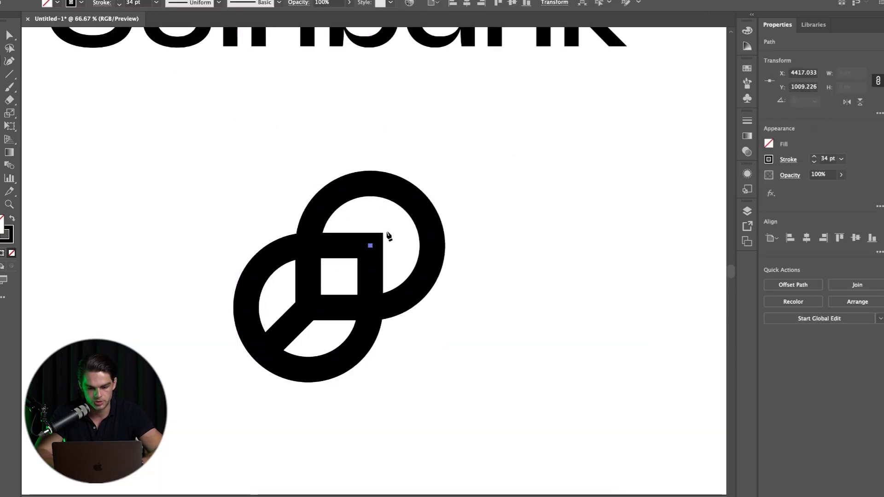
{"action": "left_click", "coordinate": [416, 199]}
{"action": "left_click", "coordinate": [369, 207], "text": "ctrl"}
{"action": "key", "text": "ctrl+minus"}
{"action": "key", "text": "ctrl+minus"}
{"action": "key", "text": "ctrl+minus"}
{"action": "key", "text": "v"}
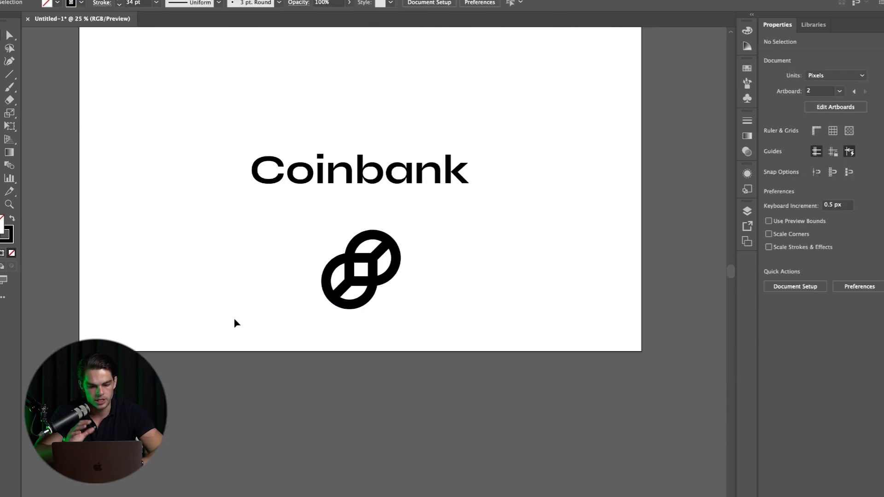
- Reduce the stroke weight of the entire symbol, including both diagonals, to 28 pt
{"action": "left_click_drag", "start_coordinate": [248, 342], "coordinate": [402, 235]}
{"action": "key", "text": "ctrl+plus"}
{"action": "key", "text": "ctrl+plus"}
{"action": "left_click", "coordinate": [827, 159]}
{"action": "key", "text": "Down"}
{"action": "key", "text": "Down"}
{"action": "key", "text": "Down"}
{"action": "key", "text": "Down"}
{"action": "key", "text": "Down"}
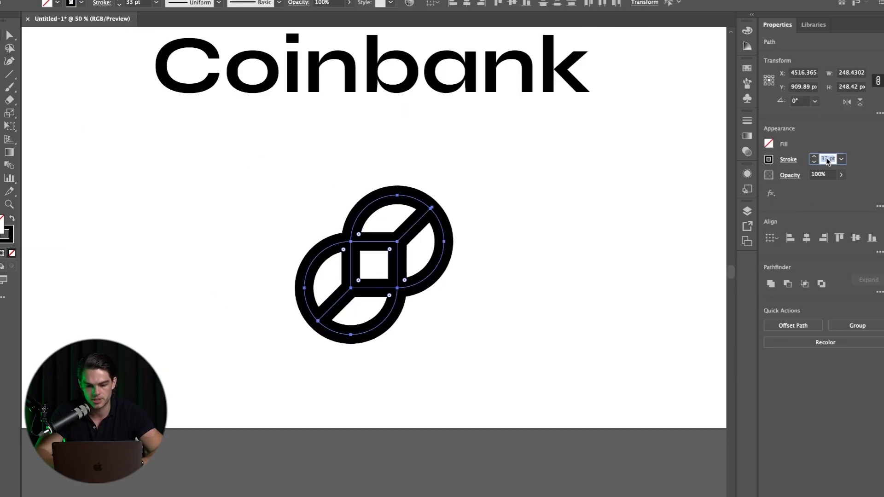
{"action": "key", "text": "Down"}
{"action": "left_click", "coordinate": [311, 394]}
{"action": "key", "text": "ctrl+minus"}
{"action": "key", "text": "ctrl+minus"}
{"action": "key", "text": "ctrl+minus"}
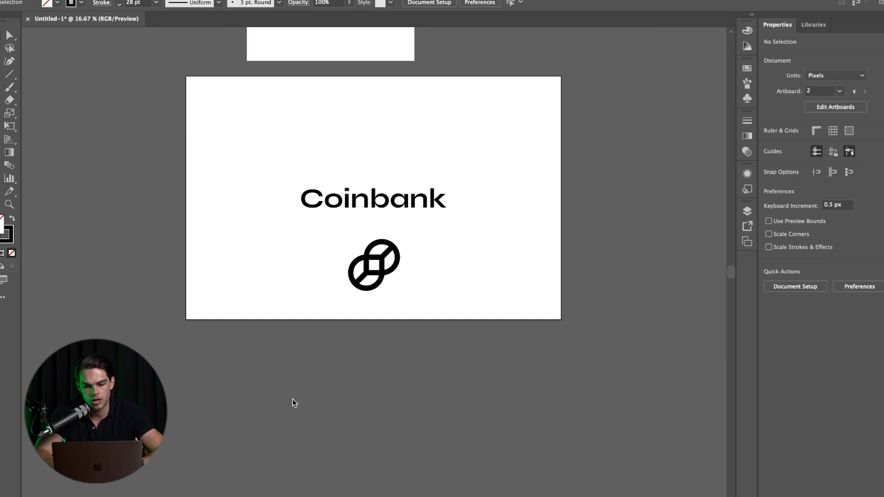
- Expand all of the symbol's strokes into filled shapes
{"action": "left_click_drag", "start_coordinate": [339, 264], "coordinate": [306, 230]}
{"action": "key", "text": "super+plus"}
{"action": "key", "text": "super+plus"}
{"action": "key", "text": "super+plus"}
{"action": "key", "text": "super+plus"}
{"action": "scroll", "coordinate": [219, 317], "scroll_direction": "right", "scroll_amount": 1}
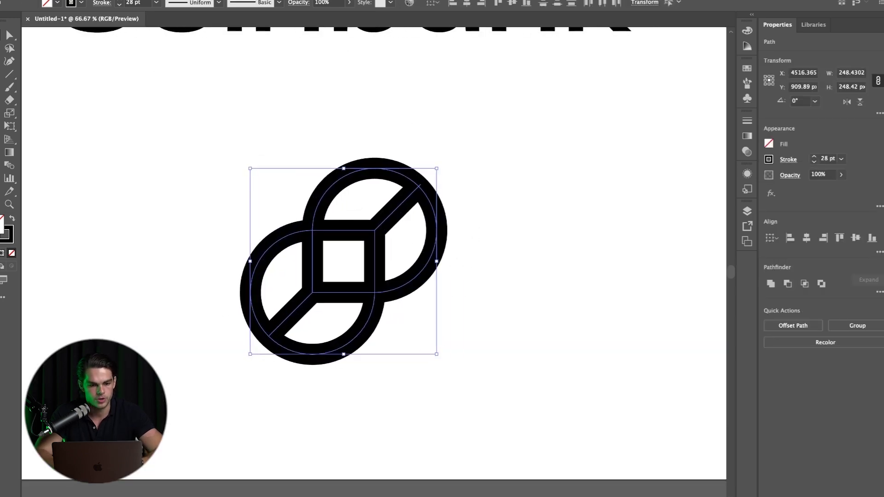
{"action": "left_click", "coordinate": [110, 1]}
{"action": "left_click", "coordinate": [123, 115]}
{"action": "left_click", "coordinate": [404, 268]}
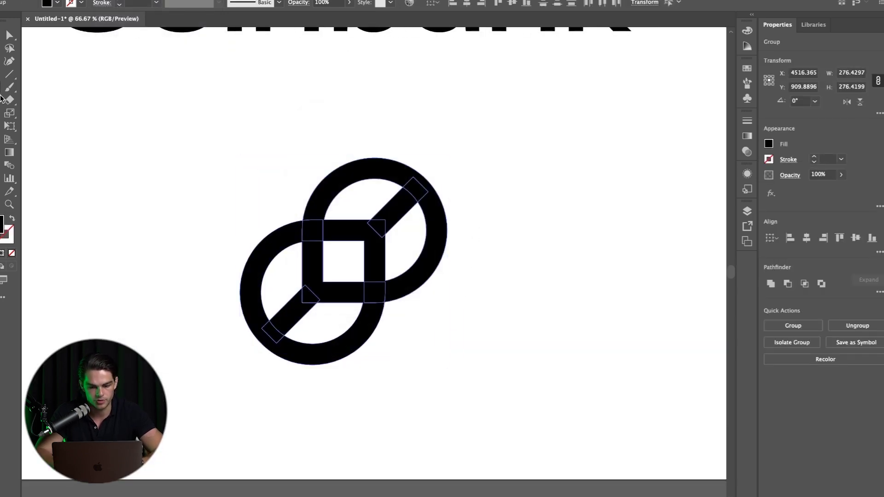
- Draw a white rectangle about 21 by 70 px across the upper ring, just right of the central square
{"action": "key", "text": "ctrl+plus"}
{"action": "key", "text": "ctrl+plus"}
{"action": "key", "text": "m"}
{"action": "left_click_drag", "start_coordinate": [498, 286], "coordinate": [547, 444]}
{"action": "key", "text": "ctrl+minus"}
{"action": "key", "text": "ctrl+minus"}
{"action": "left_click", "coordinate": [162, 384]}
{"action": "key", "text": "v"}
{"action": "left_click", "coordinate": [192, 429]}
{"action": "key", "text": "super+minus"}
{"action": "key", "text": "super+minus"}
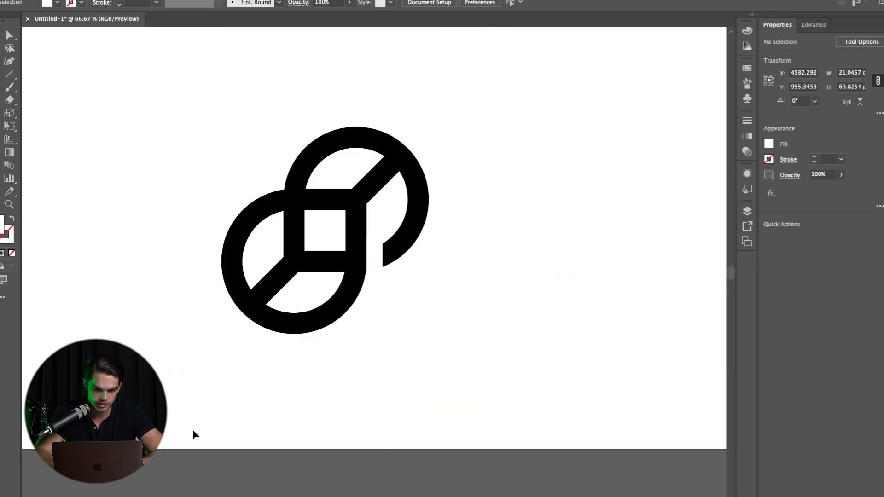
- Place the white rectangle across the square's lower edge near its right corner, with a copy across the upper edge near the left corner
{"action": "key", "text": "super+plus"}
{"action": "key", "text": "super+plus"}
{"action": "key", "text": "super+plus"}
{"action": "left_click_drag", "start_coordinate": [372, 280], "coordinate": [247, 172]}
{"action": "left_click", "coordinate": [196, 154]}
{"action": "key", "text": "super+minus"}
{"action": "key", "text": "super+minus"}
{"action": "key", "text": "super+minus"}
{"action": "key", "text": "super+minus"}
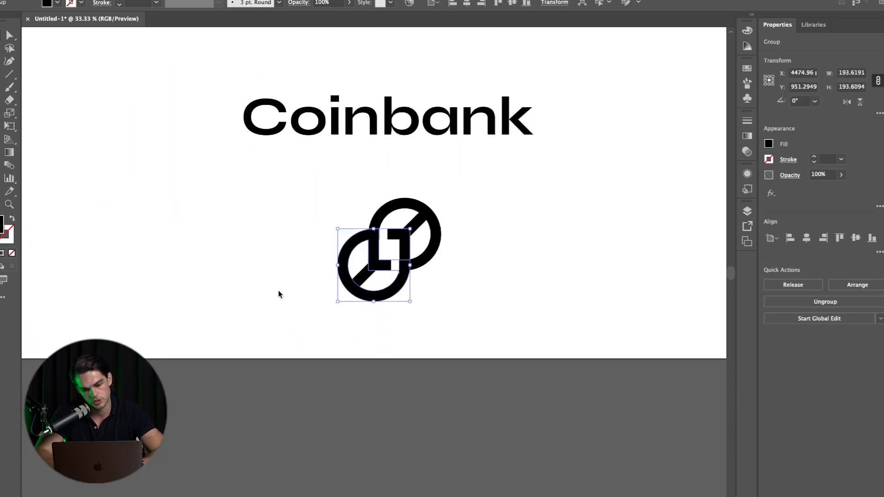
- Narrow the lower white rectangle to about 15 px by shifting its left edge to the right
{"action": "key", "text": "super+minus"}
{"action": "key", "text": "super+minus"}
{"action": "left_click", "coordinate": [278, 290]}
{"action": "scroll", "coordinate": [278, 291], "scroll_direction": "right", "scroll_amount": 1}
{"action": "key", "text": "super+plus"}
{"action": "key", "text": "super+plus"}
{"action": "key", "text": "ctrl+plus"}
{"action": "key", "text": "ctrl+plus"}
{"action": "key", "text": "ctrl+plus"}
{"action": "key", "text": "ctrl+plus"}
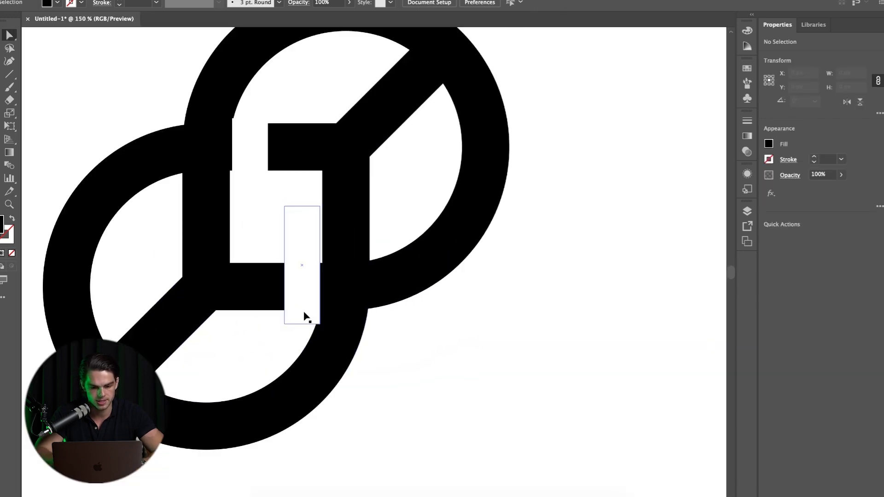
{"action": "left_click", "coordinate": [303, 316]}
{"action": "key", "text": "ctrl+plus"}
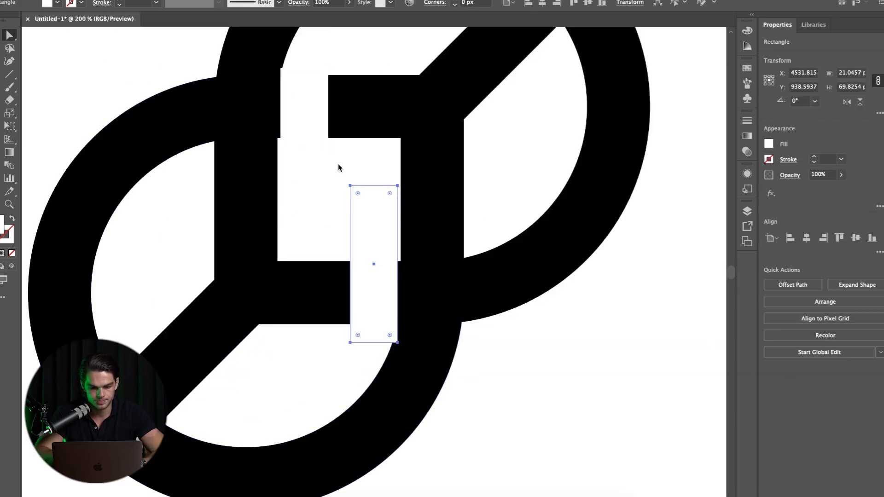
{"action": "left_click", "coordinate": [350, 185]}
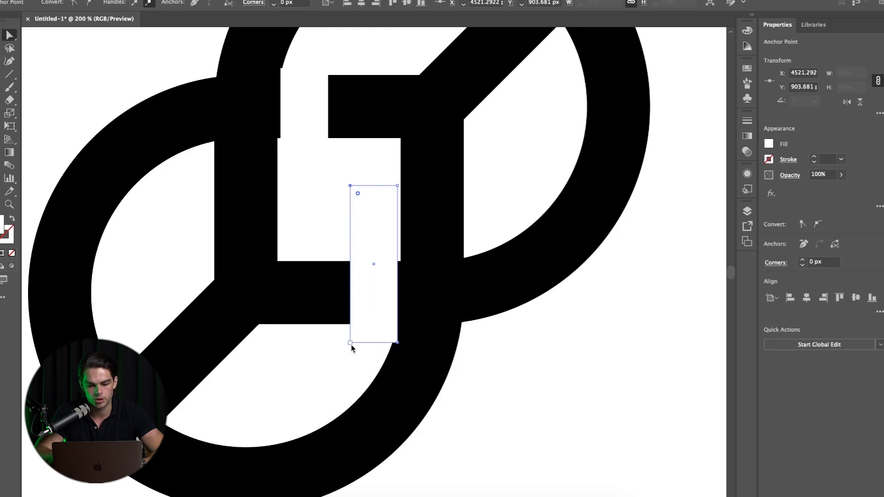
{"action": "key", "text": "shift+Right"}
{"action": "key", "text": "Right"}
{"action": "key", "text": "Right"}
- Narrow the upper white rectangle to about 14.5 px from its right side and align its top with the square's upper edge
{"action": "left_click", "coordinate": [328, 226]}
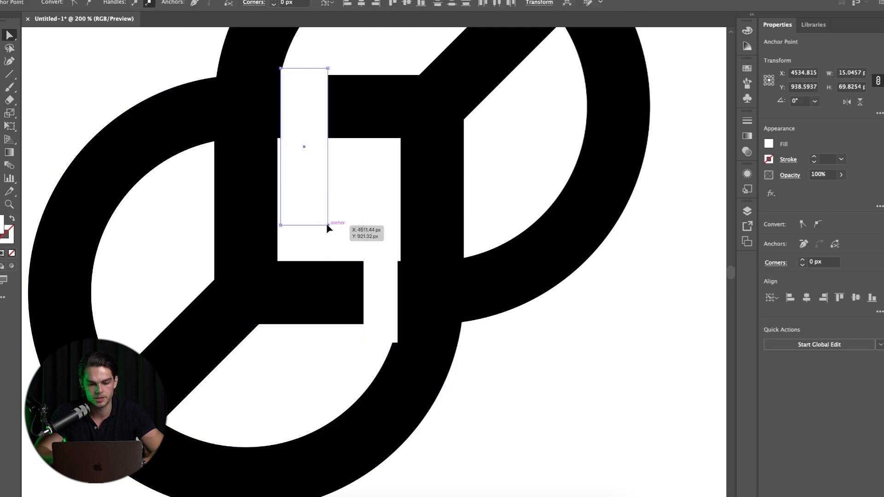
{"action": "scroll", "coordinate": [327, 184], "scroll_direction": "up", "scroll_amount": 2}
{"action": "left_click", "coordinate": [325, 110], "text": "shift"}
{"action": "key", "text": "Left"}
{"action": "key", "text": "Left"}
{"action": "key", "text": "Left"}
{"action": "key", "text": "Left"}
{"action": "key", "text": "Left"}
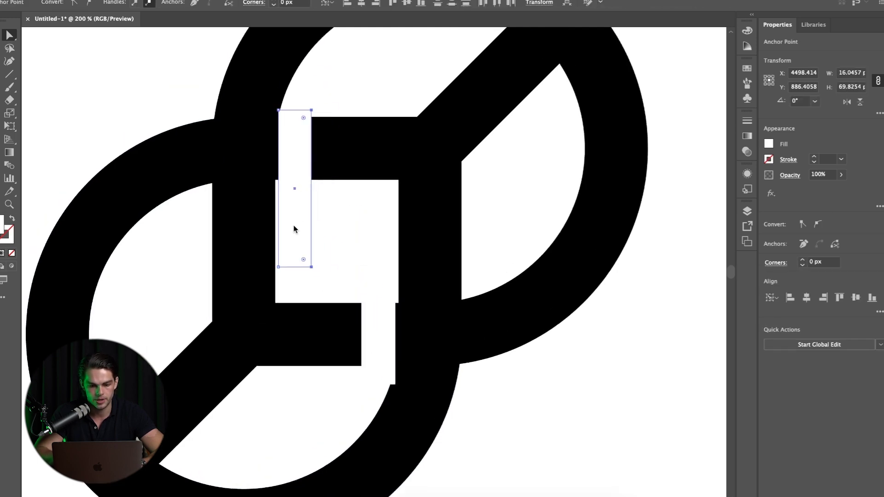
{"action": "left_click_drag", "start_coordinate": [297, 224], "coordinate": [298, 232]}
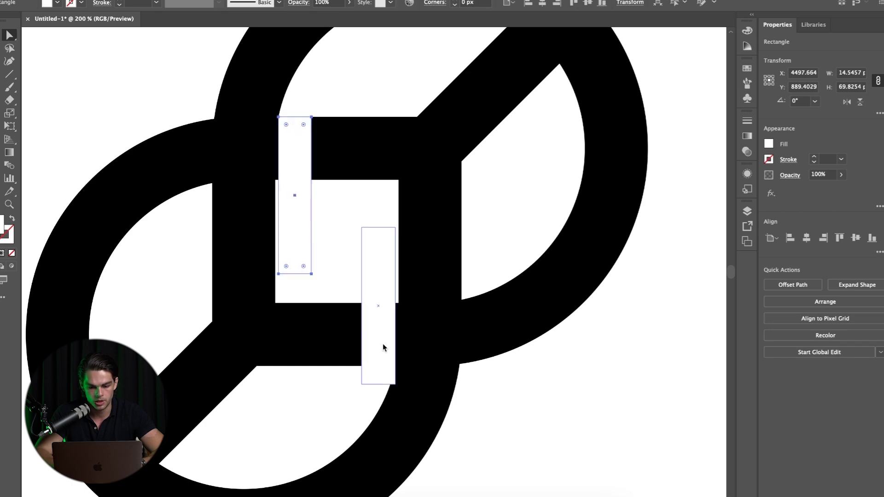
- Move the lower white rectangle up so it ends just below the square's lower edge
{"action": "left_click_drag", "start_coordinate": [383, 344], "coordinate": [313, 207]}
{"action": "left_click", "coordinate": [491, 407]}
{"action": "key", "text": "super+minus"}
{"action": "key", "text": "super+minus"}
{"action": "key", "text": "super+minus"}
{"action": "key", "text": "super+minus"}
{"action": "key", "text": "super+minus"}
- Cut both white rectangles out of the symbol with the Shape Builder, leaving a gap in the square's upper and lower edges
{"action": "key", "text": "super+plus"}
{"action": "key", "text": "super+plus"}
{"action": "key", "text": "super+plus"}
{"action": "key", "text": "super+plus"}
{"action": "key", "text": "super+plus"}
{"action": "key", "text": "super+plus"}
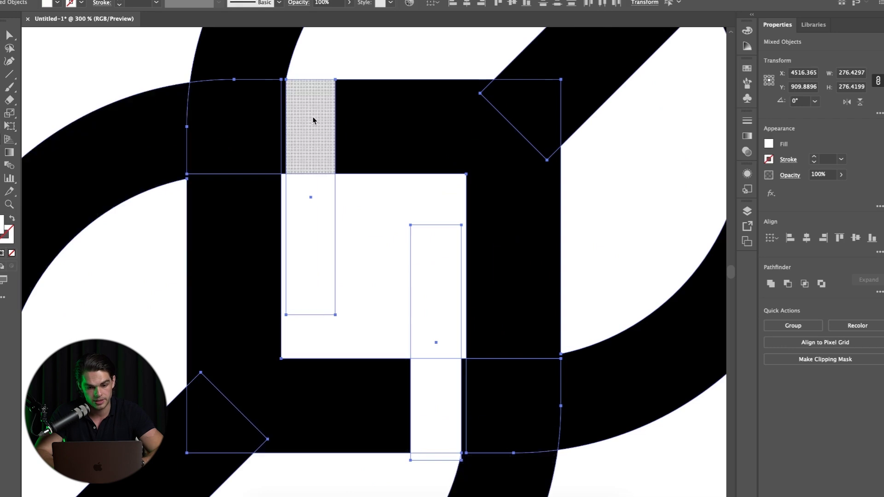
{"action": "mouse_move", "coordinate": [313, 117]}
{"action": "left_mouse_down"}
{"action": "mouse_move", "coordinate": [319, 233]}
{"action": "mouse_move", "coordinate": [321, 97]}
{"action": "left_mouse_up"}
{"action": "left_click_drag", "start_coordinate": [430, 340], "coordinate": [429, 473]}
{"action": "scroll", "coordinate": [430, 473], "scroll_direction": "up", "scroll_amount": 2}
{"action": "key", "text": "super+minus"}
{"action": "key", "text": "super+minus"}
{"action": "key", "text": "super+minus"}
{"action": "key", "text": "super+minus"}
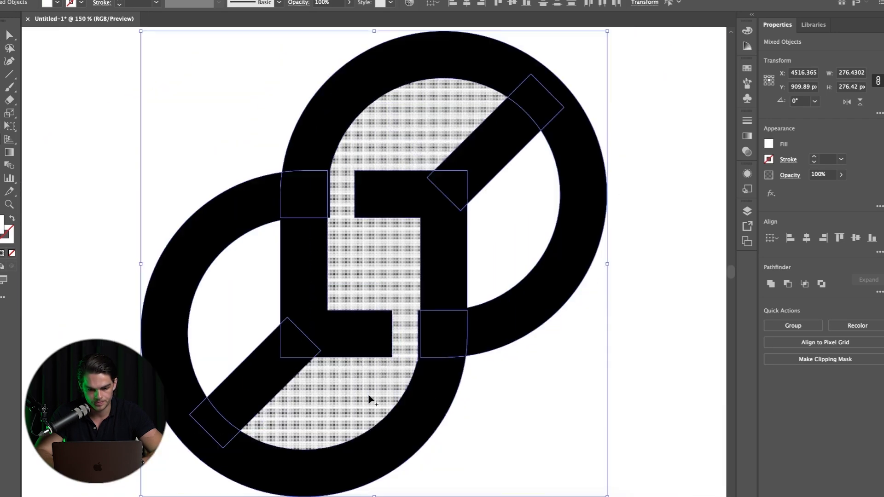
- Merge the overlapping ring and square pieces beside both gaps into one shape with the Shape Builder
{"action": "key", "text": "super+plus"}
{"action": "key", "text": "super+plus"}
{"action": "key", "text": "super+plus"}
{"action": "mouse_move", "coordinate": [232, 170]}
{"action": "left_mouse_down"}
{"action": "mouse_move", "coordinate": [233, 134]}
{"action": "mouse_move", "coordinate": [253, 121]}
{"action": "left_mouse_up"}
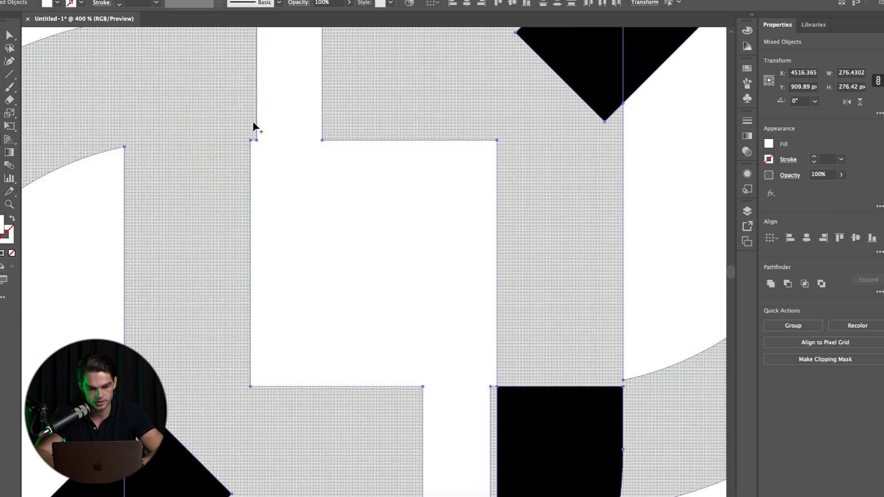
{"action": "scroll", "coordinate": [253, 122], "scroll_direction": "down", "scroll_amount": 3}
{"action": "left_click_drag", "start_coordinate": [507, 300], "coordinate": [479, 301]}
- Fill the merged symbol with black sampled from the lower diagonal bar
{"action": "key", "text": "super+minus"}
{"action": "key", "text": "super+minus"}
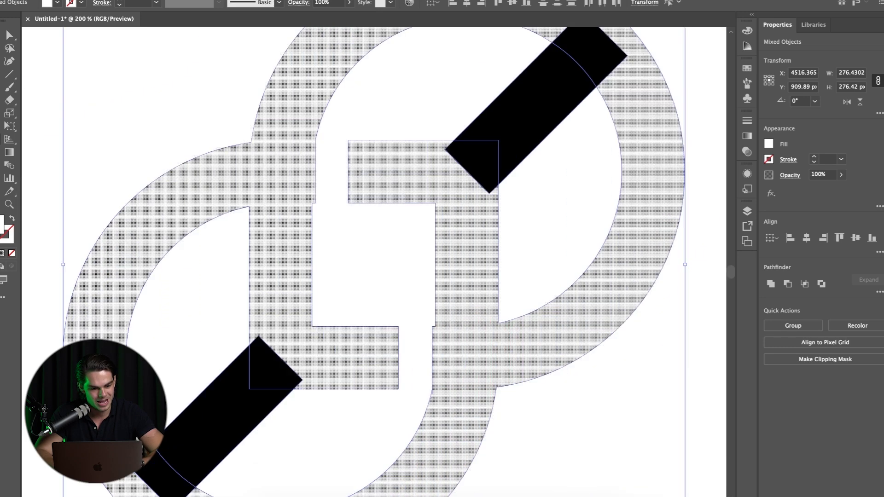
{"action": "key", "text": "super+minus"}
{"action": "key", "text": "i"}
{"action": "left_click", "coordinate": [247, 400]}
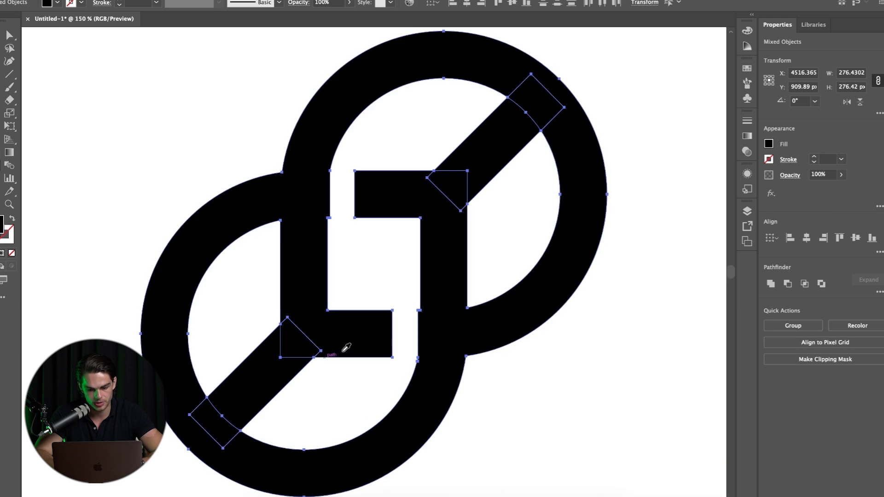
- Delete the extra anchor points forming the small notches beside the two gaps in the symbol
{"action": "key", "text": "minus"}
{"action": "left_click", "coordinate": [420, 310]}
{"action": "left_click", "coordinate": [418, 310]}
{"action": "left_click", "coordinate": [418, 357]}
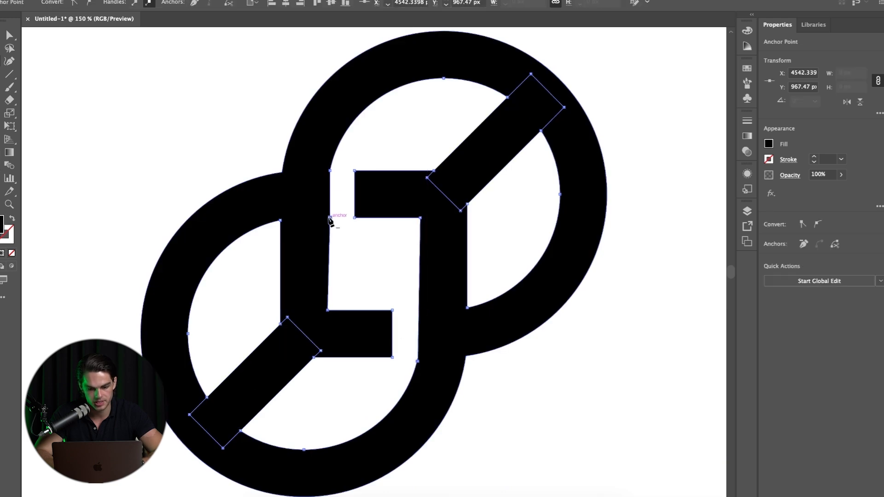
{"action": "key", "text": "v"}
{"action": "key", "text": "super+shift+a"}
{"action": "key", "text": "super+minus"}
{"action": "key", "text": "super+minus"}
{"action": "key", "text": "super+minus"}
{"action": "key", "text": "super+minus"}
- Group the symbol's pieces and place the group directly after the Coinbank wordmark at about 131 px wide
{"action": "left_click_drag", "start_coordinate": [233, 241], "coordinate": [476, 381]}
{"action": "scroll", "coordinate": [476, 381], "scroll_direction": "up", "scroll_amount": 2}
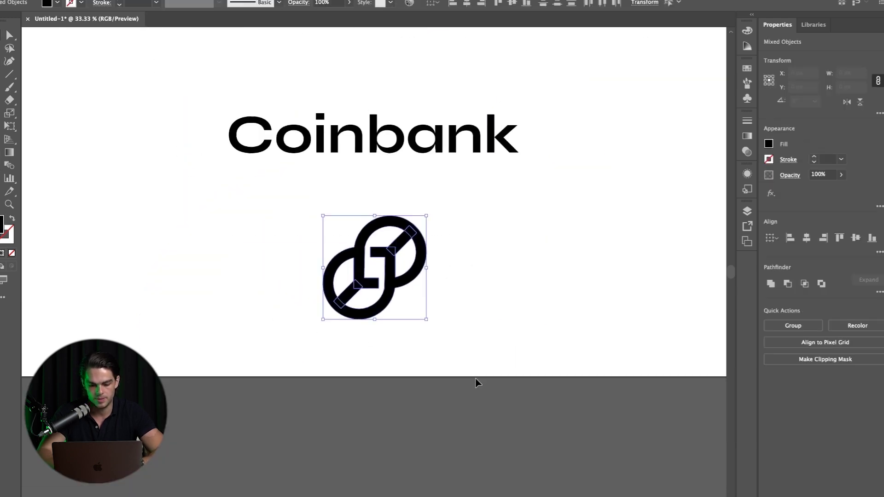
{"action": "key", "text": "super+g"}
{"action": "left_click_drag", "start_coordinate": [395, 334], "coordinate": [171, 192]}
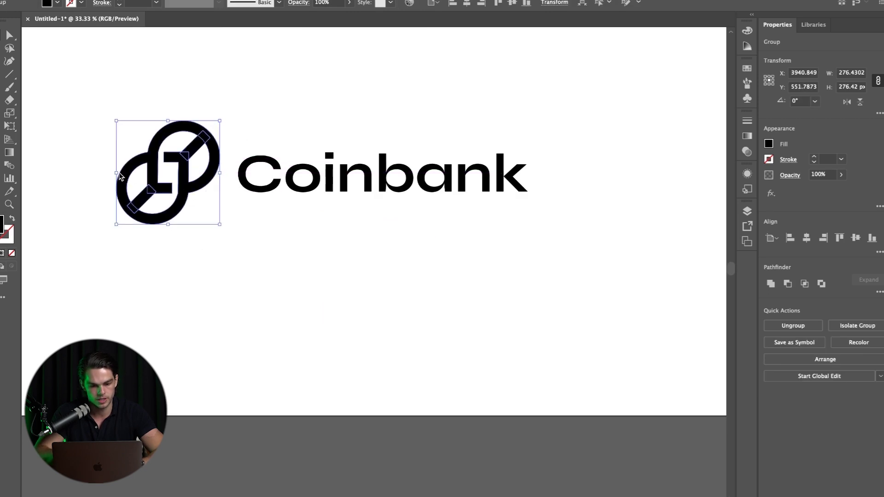
{"action": "left_click_drag", "start_coordinate": [119, 174], "coordinate": [588, 175]}
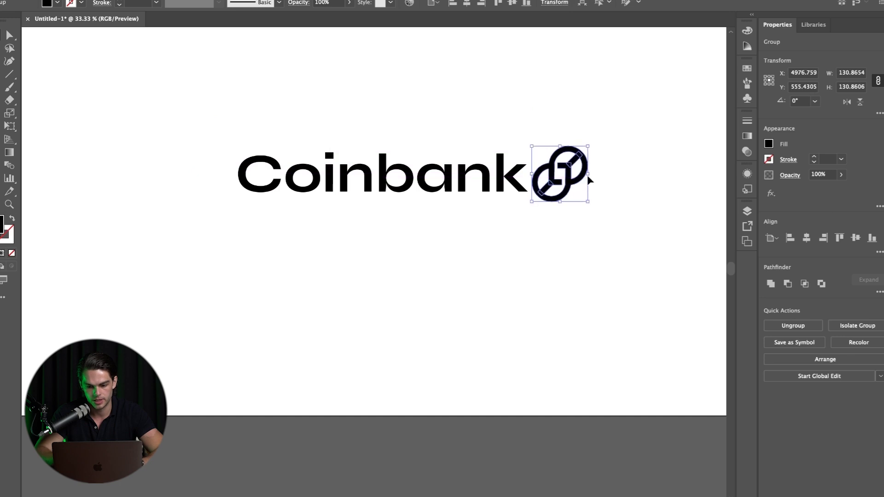
- Nudge the interlocking ring symbol slightly to the right to widen its gap to the Coinbank wordmark
{"action": "left_click", "coordinate": [438, 254]}
{"action": "key", "text": "super+minus"}
{"action": "key", "text": "super+minus"}
{"action": "scroll", "coordinate": [340, 296], "scroll_direction": "right", "scroll_amount": 1}
{"action": "key", "text": "super+equal"}
{"action": "key", "text": "super+equal"}
{"action": "left_click_drag", "start_coordinate": [568, 281], "coordinate": [506, 155]}
{"action": "key", "text": "shift+Right"}
{"action": "left_click", "coordinate": [381, 289]}
- Group the Coinbank wordmark with its symbol and centre the group on the second artboard
{"action": "key", "text": "super+minus"}
{"action": "key", "text": "super+minus"}
{"action": "left_click_drag", "start_coordinate": [542, 270], "coordinate": [260, 190]}
{"action": "scroll", "coordinate": [234, 191], "scroll_direction": "up", "scroll_amount": 1}
{"action": "key", "text": "super+g"}
{"action": "key", "text": "F2"}
{"action": "key", "text": "F3"}
{"action": "left_click", "coordinate": [169, 289]}
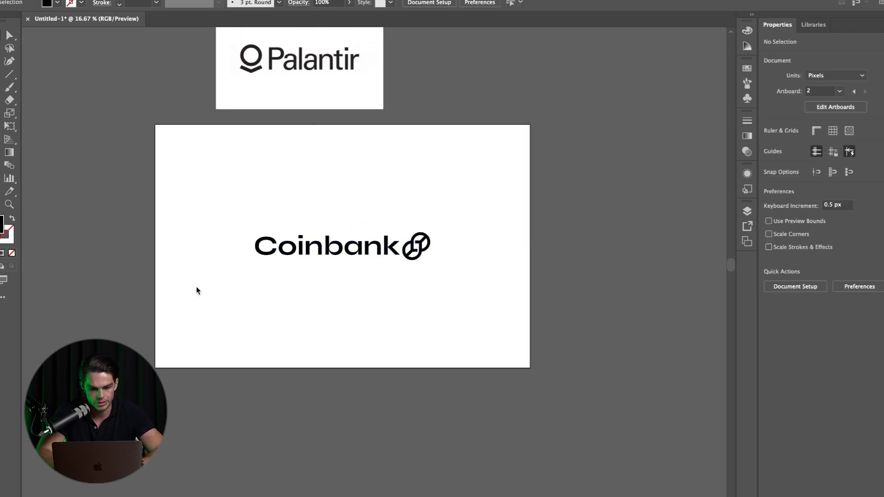
- Draw a black rectangle covering the second artboard and send it behind the logo
{"action": "scroll", "coordinate": [196, 290], "scroll_direction": "down", "scroll_amount": 1}
{"action": "key", "text": "m"}
{"action": "left_click_drag", "start_coordinate": [116, 84], "coordinate": [570, 373]}
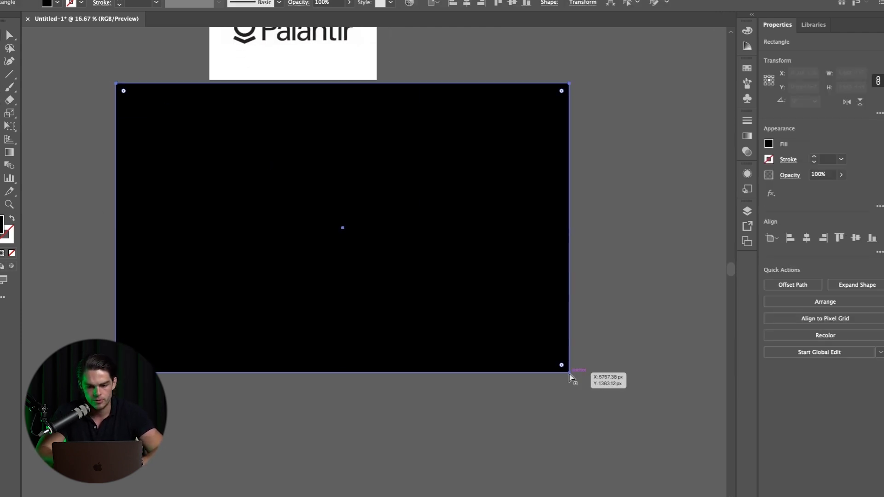
{"action": "key", "text": "shift+super+bracketleft"}
- Fill the Coinbank logo group with white sampled from the background of the Palantir reference image
{"action": "left_click", "coordinate": [257, 216], "text": "super"}
{"action": "key", "text": "super+minus"}
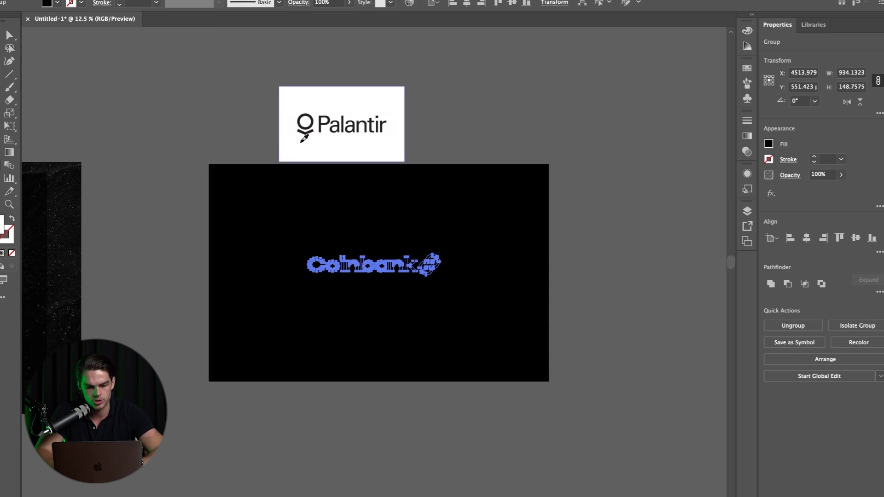
{"action": "left_click", "coordinate": [301, 142]}
{"action": "left_click", "coordinate": [192, 146], "text": "super"}
{"action": "key", "text": "super+plus"}
{"action": "key", "text": "v"}
{"action": "scroll", "coordinate": [72, 255], "scroll_direction": "right", "scroll_amount": 1}
- Replace the plain black backdrop with a copy of the first concept's dark sand texture and overlay, placed behind the Coinbank logo
{"action": "key", "text": "super+minus"}
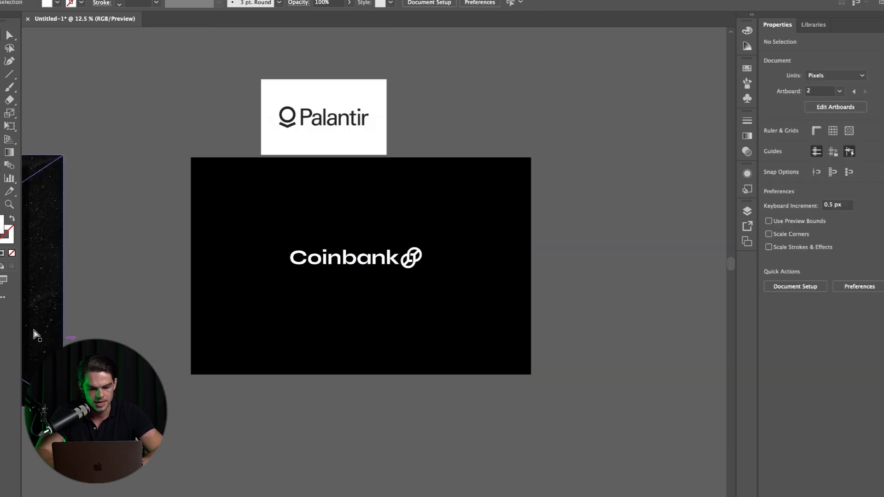
{"action": "key", "text": "ctrl+minus"}
{"action": "left_click_drag", "start_coordinate": [103, 298], "coordinate": [341, 293]}
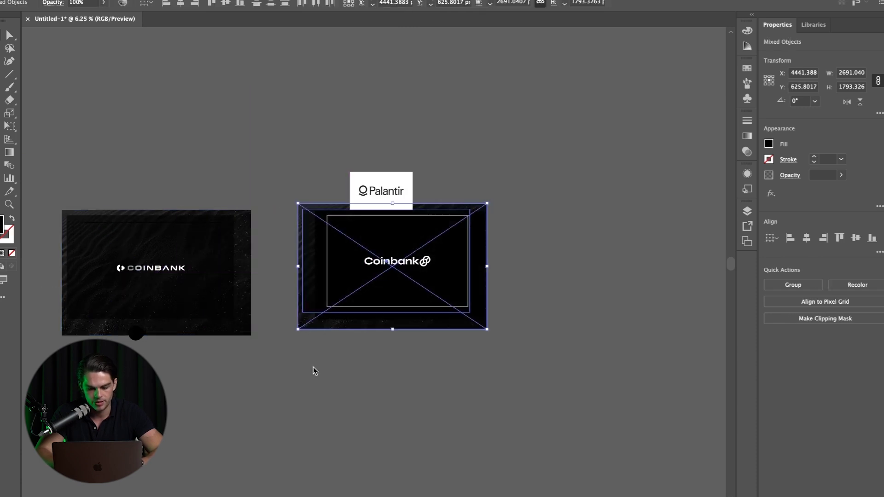
{"action": "left_click", "coordinate": [313, 371]}
{"action": "key", "text": "ctrl+equal"}
{"action": "key", "text": "ctrl+equal"}
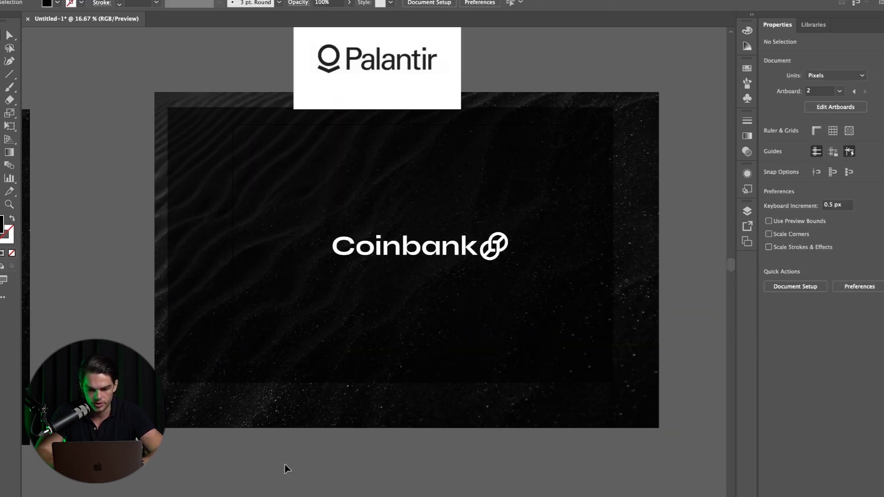
- Merge the upper diagonal bar into its ring with the Shape Builder and make the symbol's strokes slightly thinner
{"action": "left_click", "coordinate": [341, 405]}
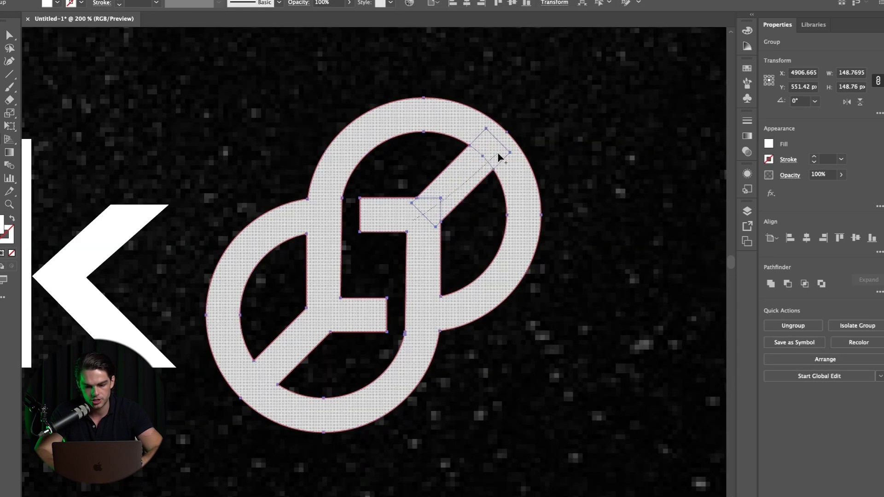
{"action": "left_click_drag", "start_coordinate": [498, 154], "coordinate": [504, 148]}
{"action": "key", "text": "v"}
{"action": "left_click", "coordinate": [108, 1]}
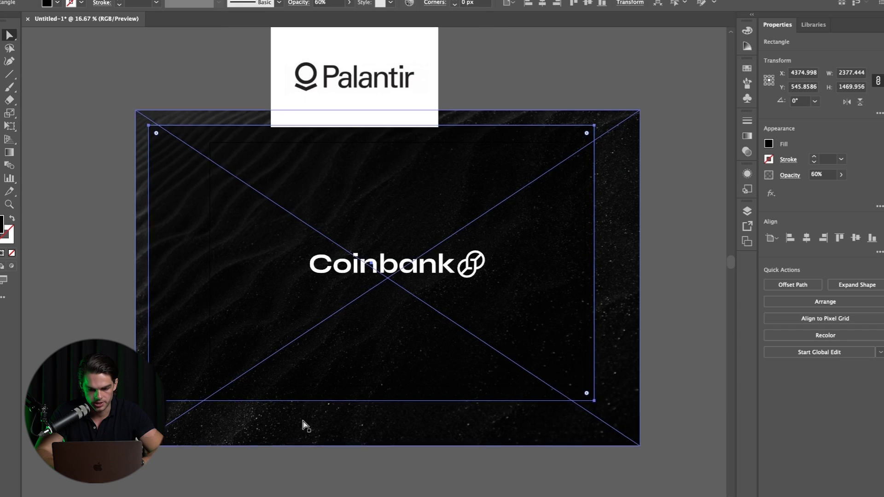
{"action": "scroll", "coordinate": [309, 432], "scroll_direction": "down", "scroll_amount": 3}
- Try nudging the Coinbank logo group about 20 px to the left over the textured background
{"action": "left_click", "coordinate": [278, 434]}
{"action": "left_click_drag", "start_coordinate": [87, 159], "coordinate": [508, 265]}
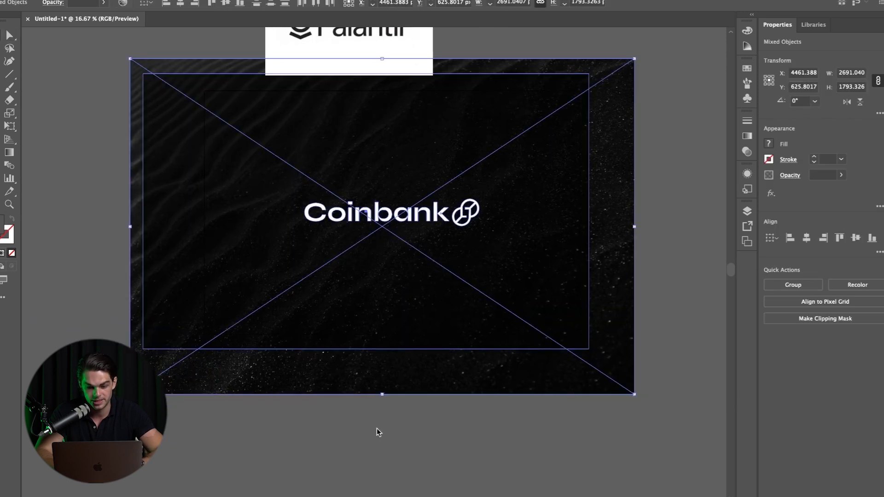
{"action": "left_click", "coordinate": [382, 387], "text": "shift"}
{"action": "left_click", "coordinate": [462, 322], "text": "shift"}
{"action": "key", "text": "shift+Left"}
{"action": "key", "text": "shift+Left"}
{"action": "key", "text": "shift+Left"}
{"action": "key", "text": "shift+Left"}
{"action": "key", "text": "Right"}
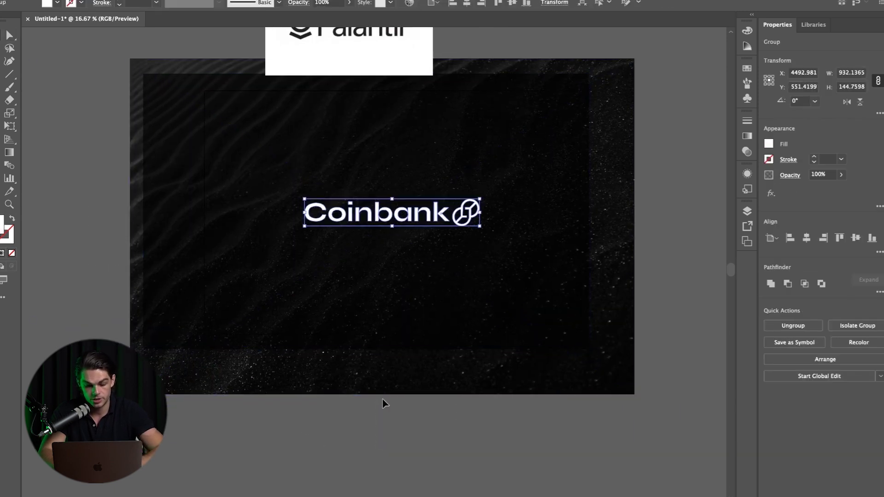
{"action": "left_click", "coordinate": [328, 465]}
- Lengthen the free ends of the symbol's two inner horizontal bars slightly by moving their end anchor points
{"action": "scroll", "coordinate": [328, 464], "scroll_direction": "right", "scroll_amount": 3}
{"action": "key", "text": "super+equal"}
{"action": "key", "text": "super+equal"}
{"action": "key", "text": "super+equal"}
{"action": "key", "text": "super+equal"}
{"action": "key", "text": "super+equal"}
{"action": "key", "text": "super+equal"}
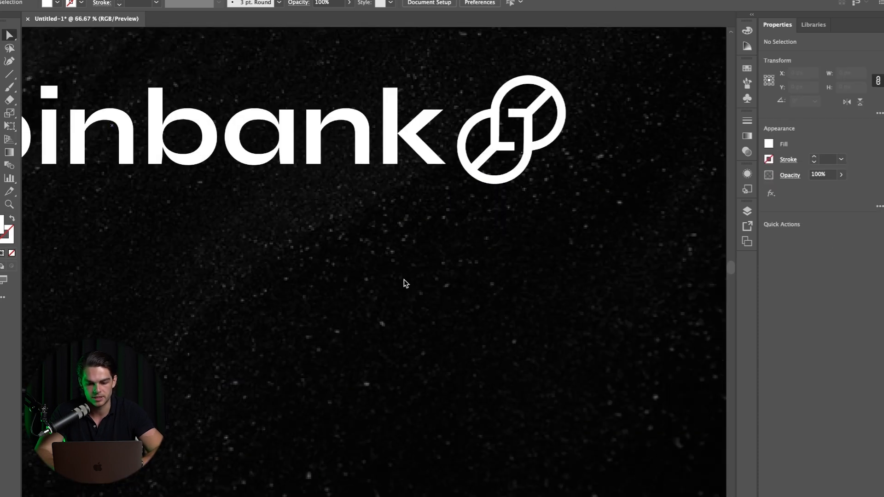
{"action": "scroll", "coordinate": [405, 280], "scroll_direction": "up", "scroll_amount": 10}
{"action": "scroll", "coordinate": [404, 280], "scroll_direction": "right", "scroll_amount": 7}
{"action": "left_click", "coordinate": [518, 263]}
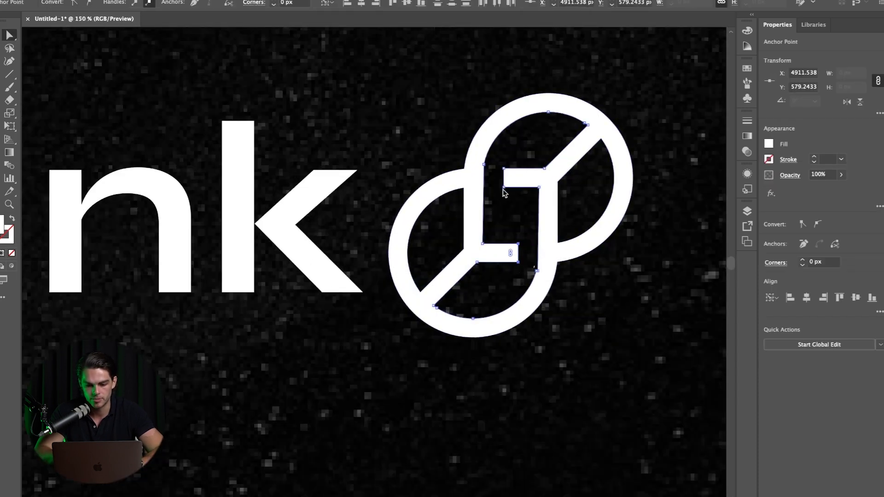
{"action": "left_click", "coordinate": [385, 395]}
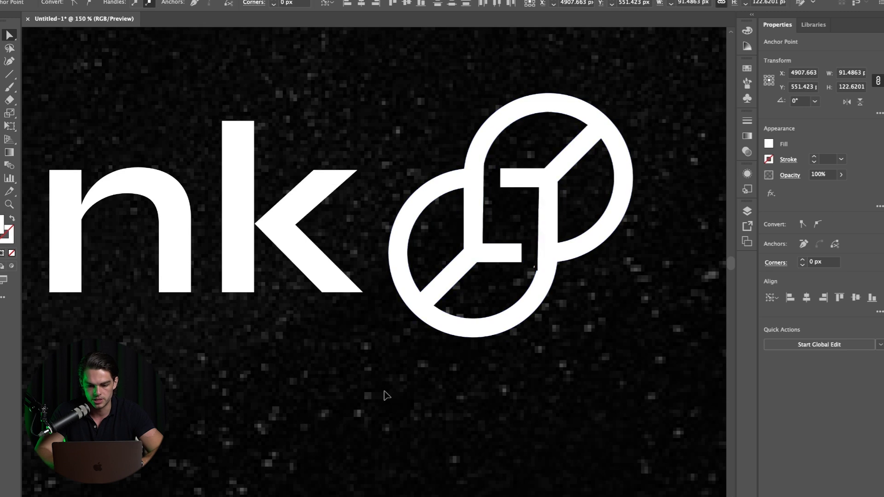
- Review the whole Coinbank logo against its textured background
{"action": "key", "text": "super+0"}
{"action": "key", "text": "super+minus"}
{"action": "key", "text": "super+minus"}
{"action": "key", "text": "super+minus"}
{"action": "scroll", "coordinate": [387, 393], "scroll_direction": "right", "scroll_amount": 1}
{"action": "left_click", "coordinate": [452, 452]}
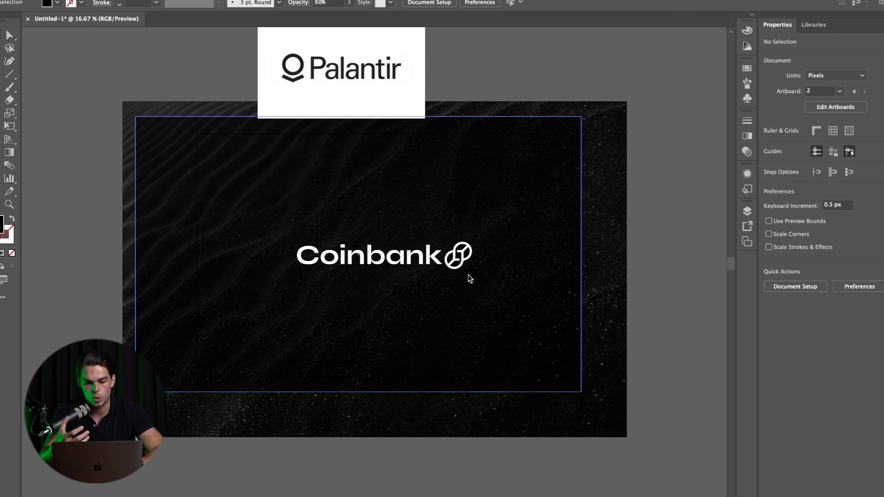
{"action": "left_click_drag", "start_coordinate": [489, 328], "coordinate": [489, 328]}
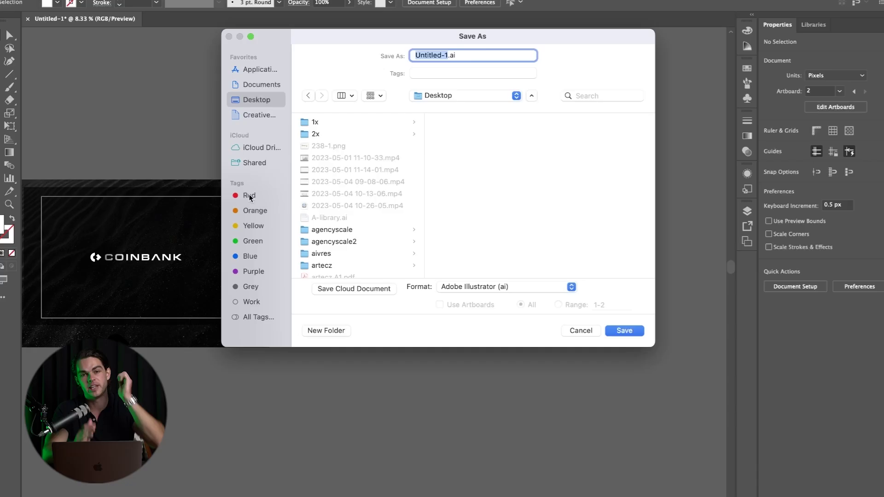
- Create a folder named coinbank inside the red-tagged FIVERR folder and save the document there as a PDF named coimnbank
{"action": "left_click", "coordinate": [247, 197]}
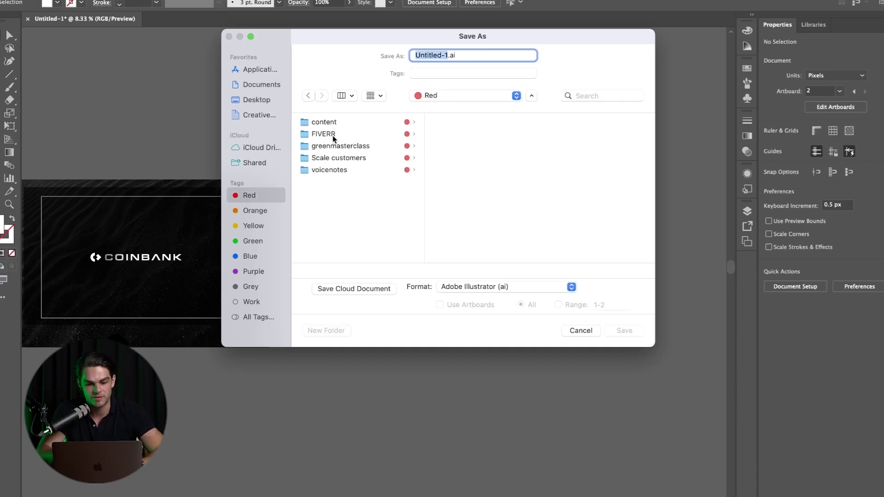
{"action": "left_click", "coordinate": [329, 134]}
{"action": "left_click", "coordinate": [327, 328]}
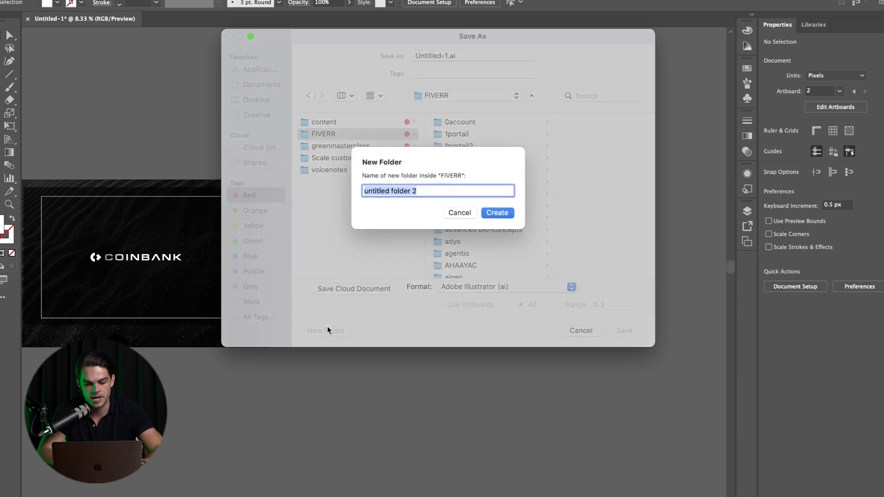
{"action": "type", "text": "coinbank"}
{"action": "key", "text": "Return"}
{"action": "left_click", "coordinate": [443, 54]}
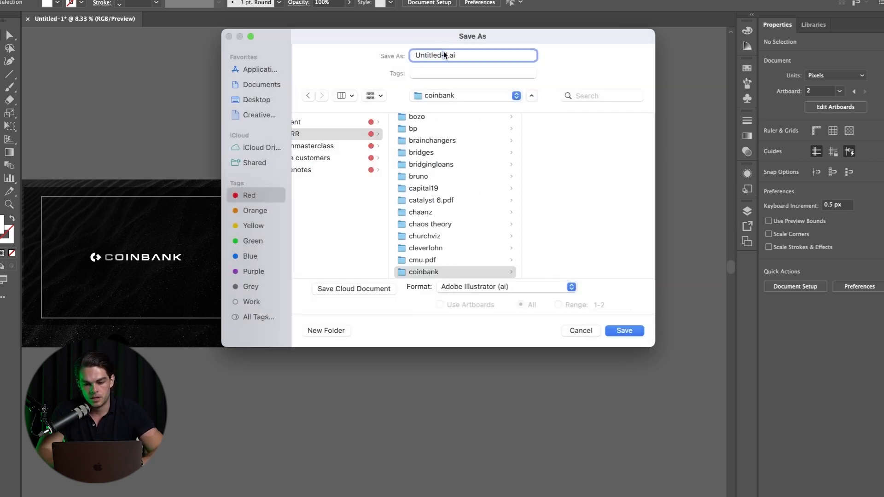
{"action": "type", "text": "coimnbank"}
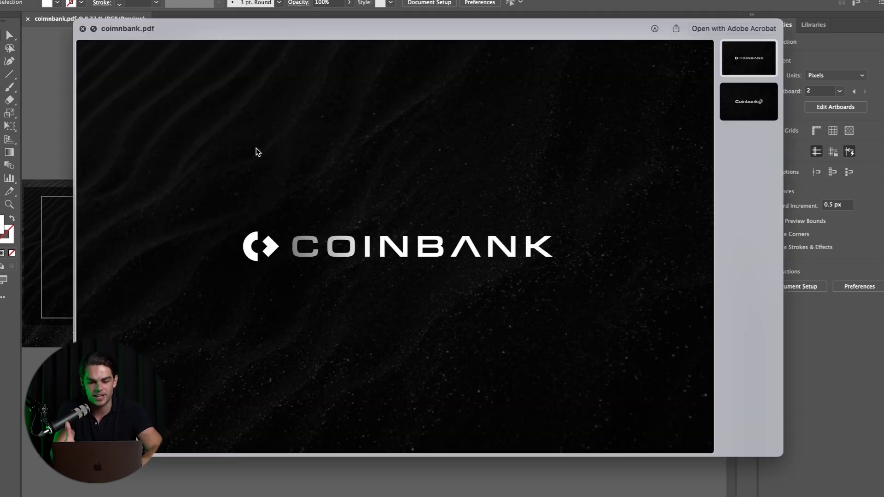
- Compare the two logo concept pages in the preview of coimnbank.pdf
{"action": "scroll", "coordinate": [258, 152], "scroll_direction": "down", "scroll_amount": 10}
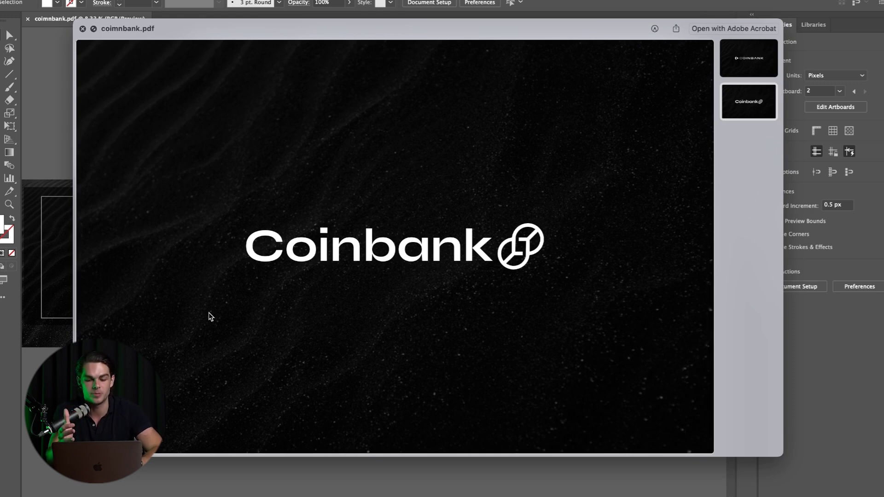
{"action": "scroll", "coordinate": [211, 318], "scroll_direction": "up", "scroll_amount": 10}
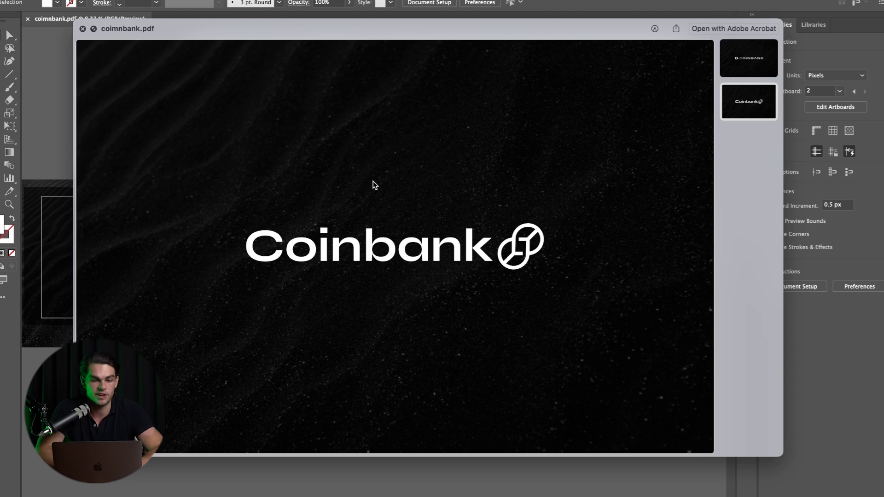
{"action": "scroll", "coordinate": [388, 379], "scroll_direction": "up", "scroll_amount": 5}
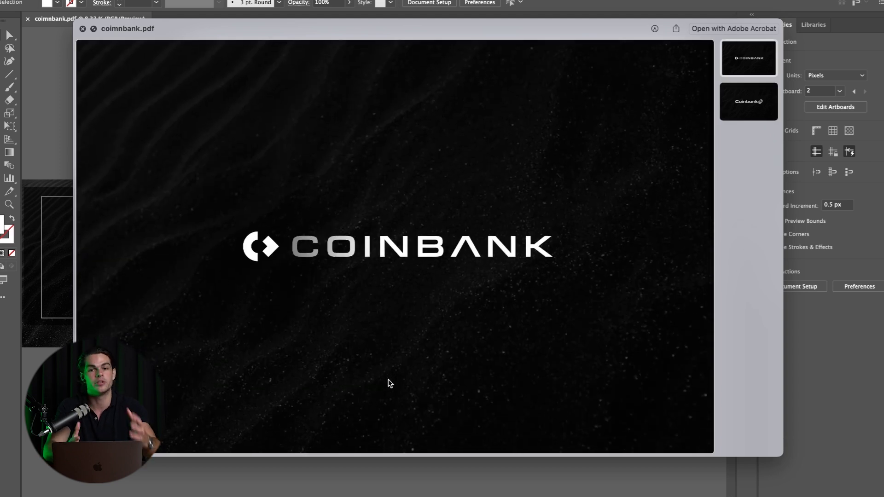